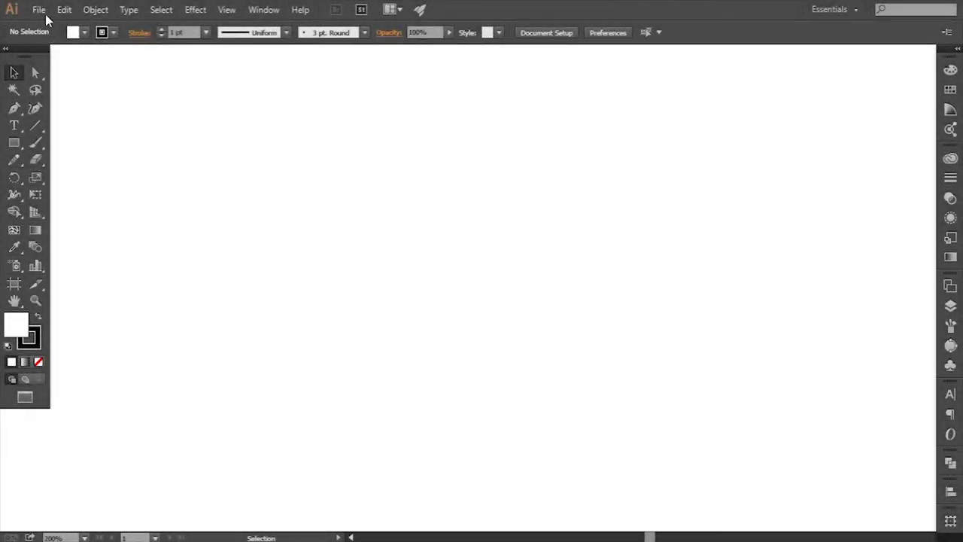
- Start a new document named Letterhead design with the Print profile at Letter size
click(39, 10)
click(56, 25)
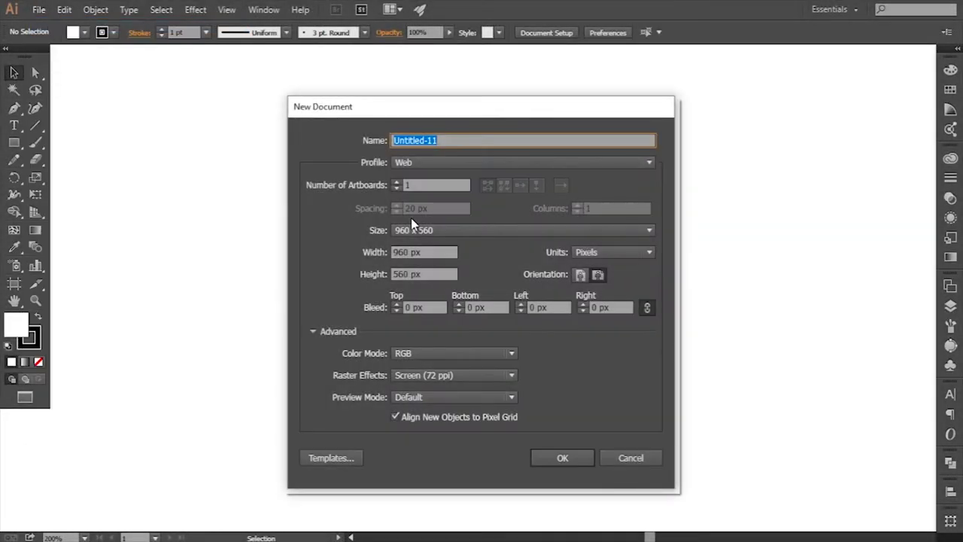
text(Letterhead design)
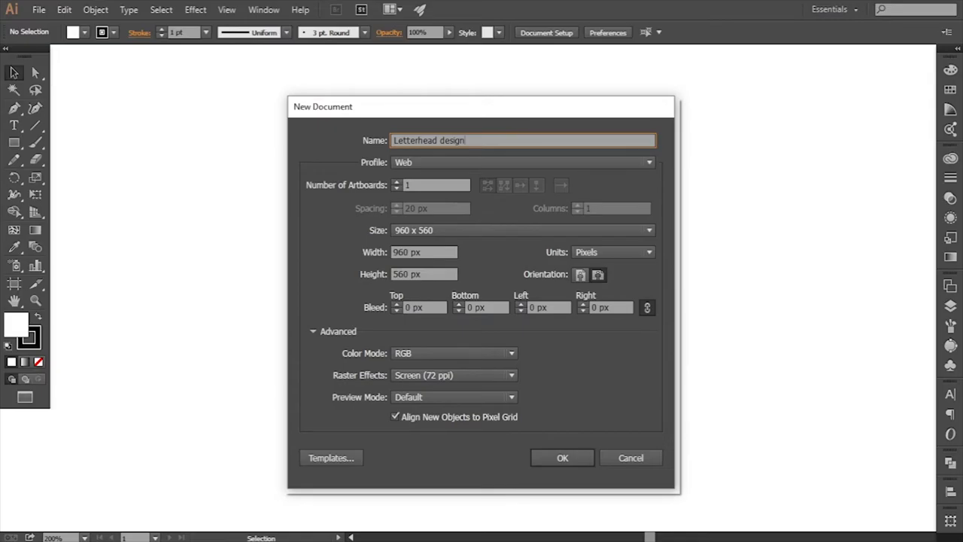
click(421, 162)
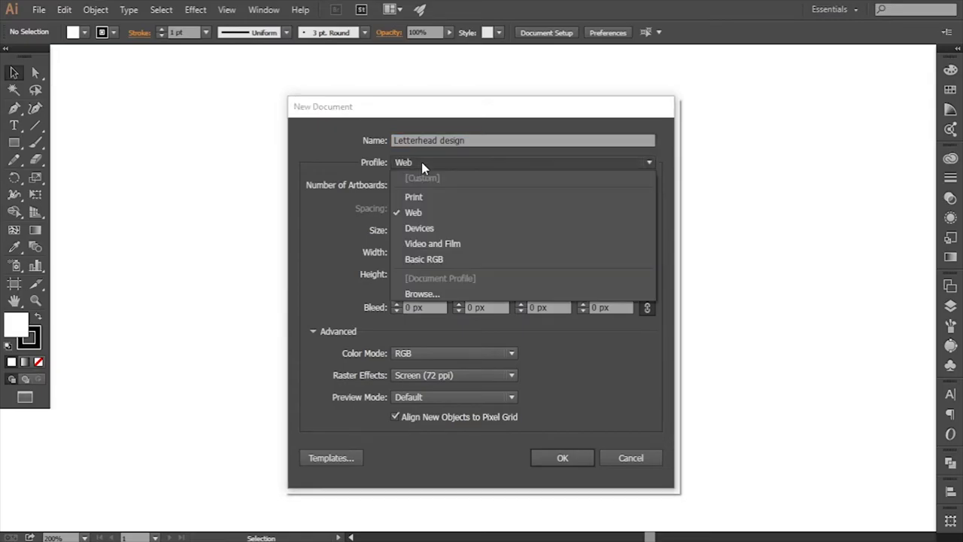
click(415, 196)
click(551, 228)
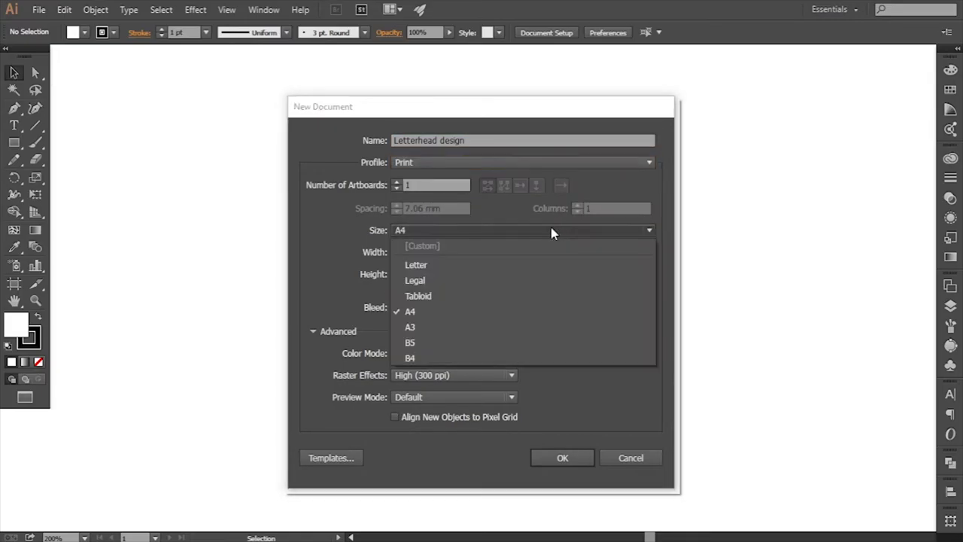
click(422, 265)
- Use inches with 0.125 in bleed, keep CMYK and 300 ppi, and create it
click(613, 252)
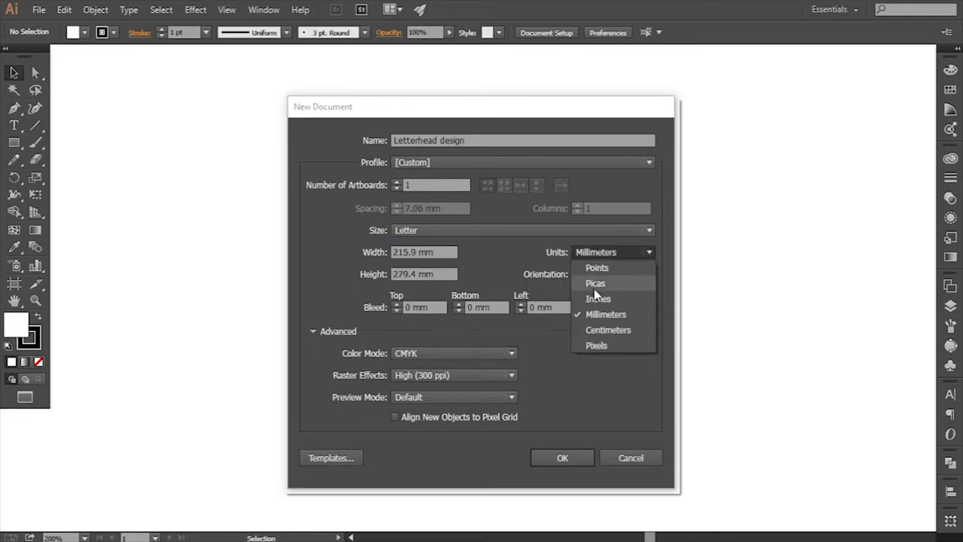
click(593, 297)
double_click(409, 307)
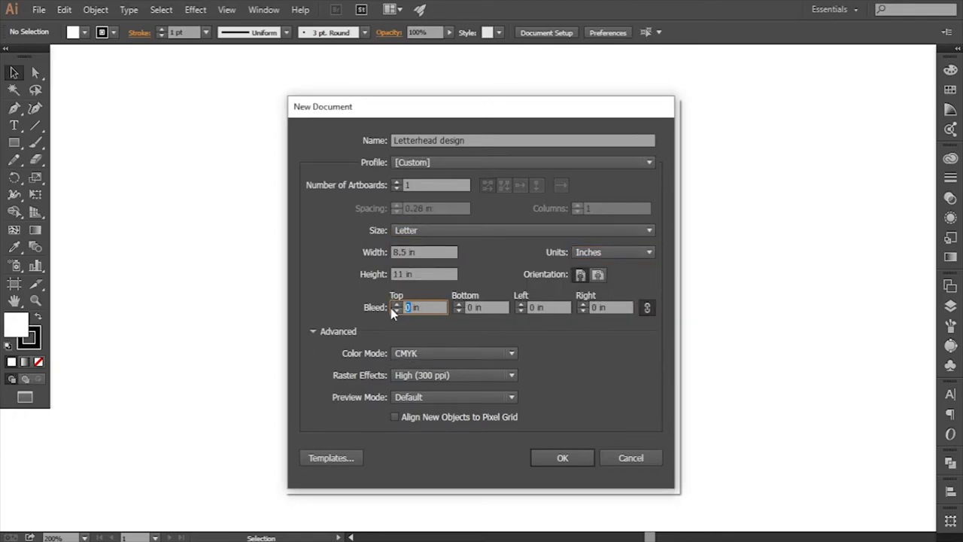
text(0.125)
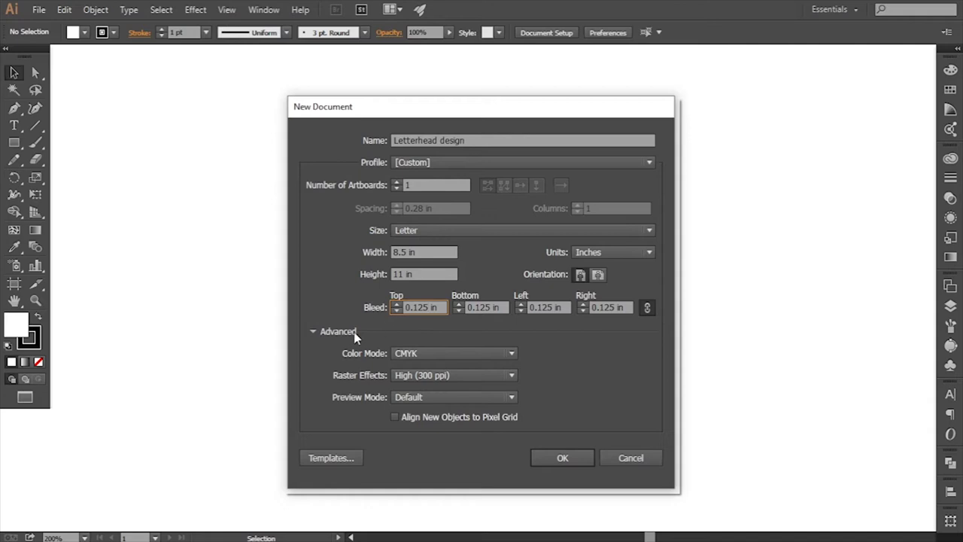
click(401, 353)
click(425, 371)
click(429, 375)
click(433, 397)
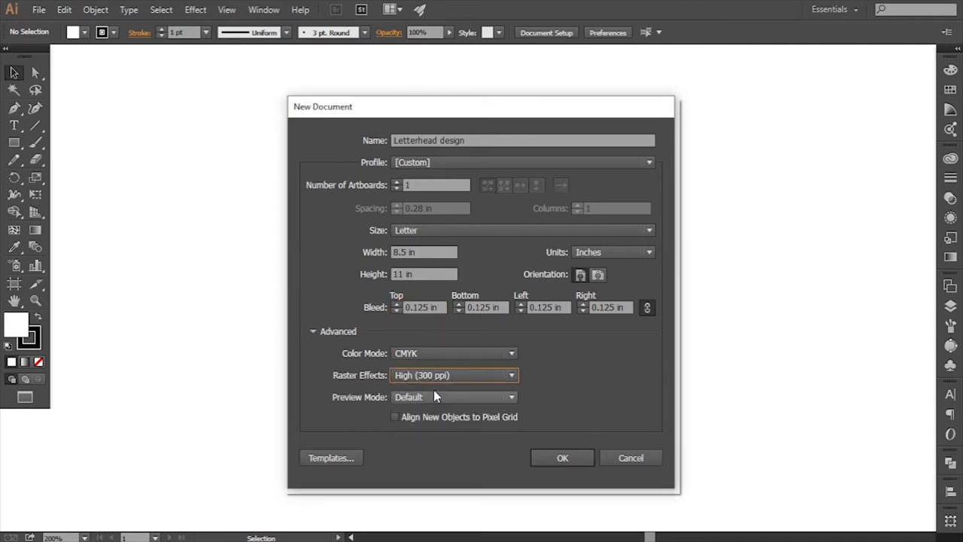
click(562, 456)
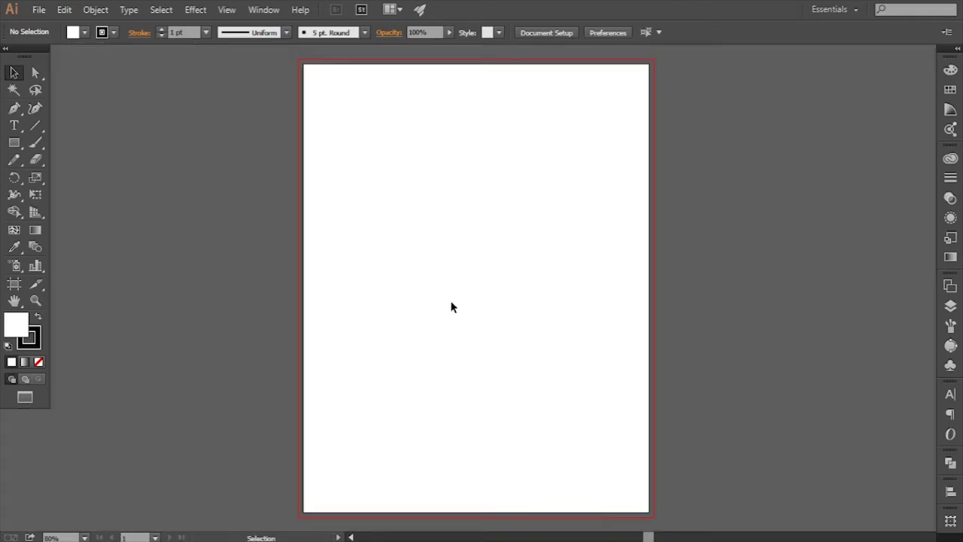
- Paste the reference letterhead artwork and park it on the pasteboard left of the page
key(ctrl+v)
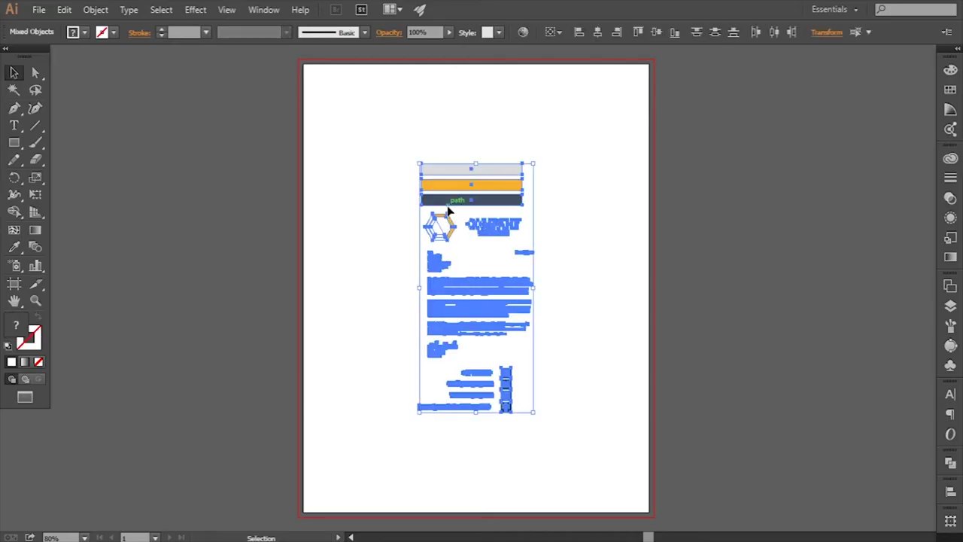
drag(446, 198, 195, 118)
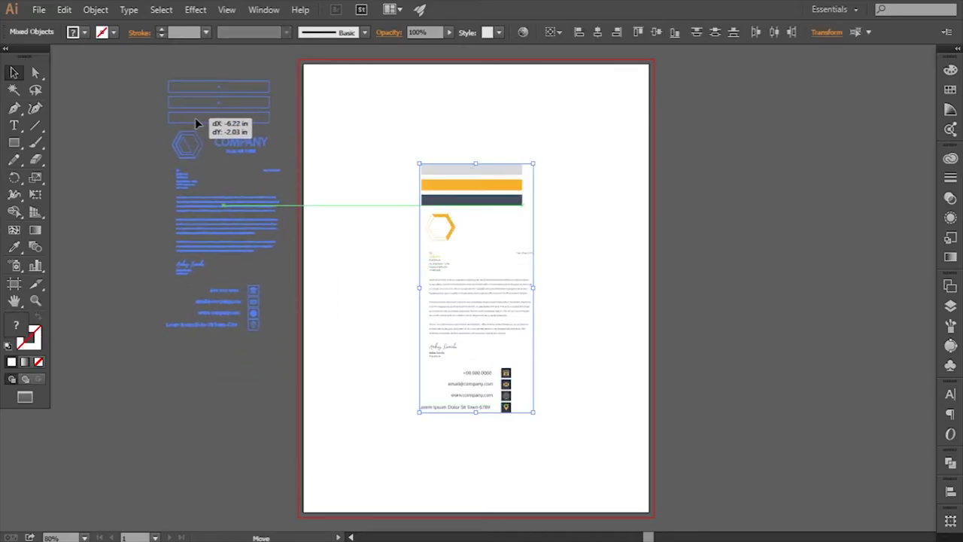
click(710, 291)
drag(578, 305, 602, 300)
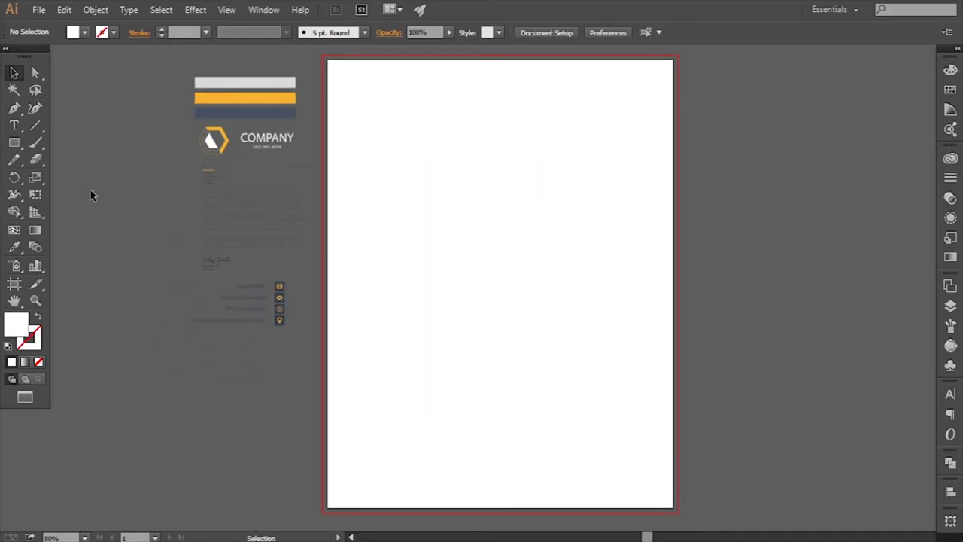
click(12, 143)
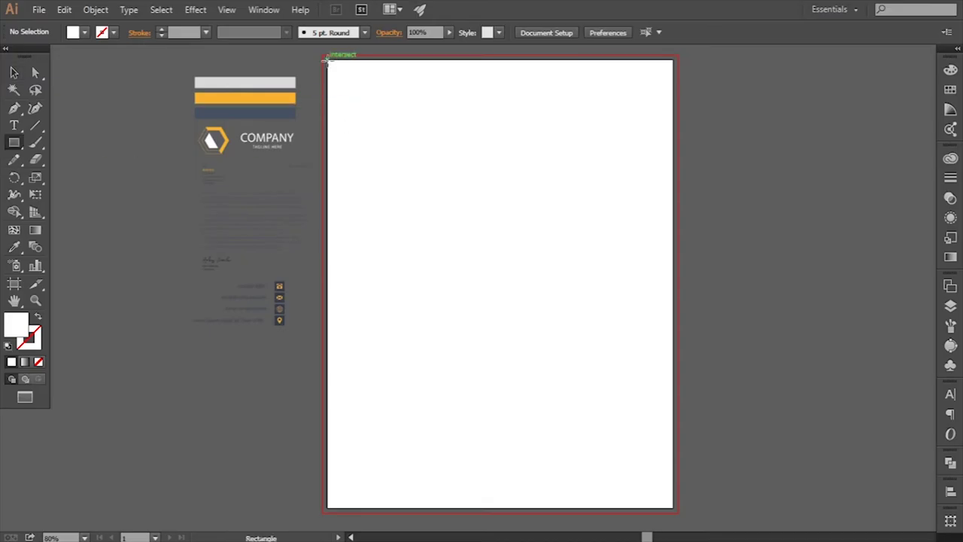
- Draw a rectangle over the page and size it to 8.25 × 10.75 in
drag(327, 60, 673, 508)
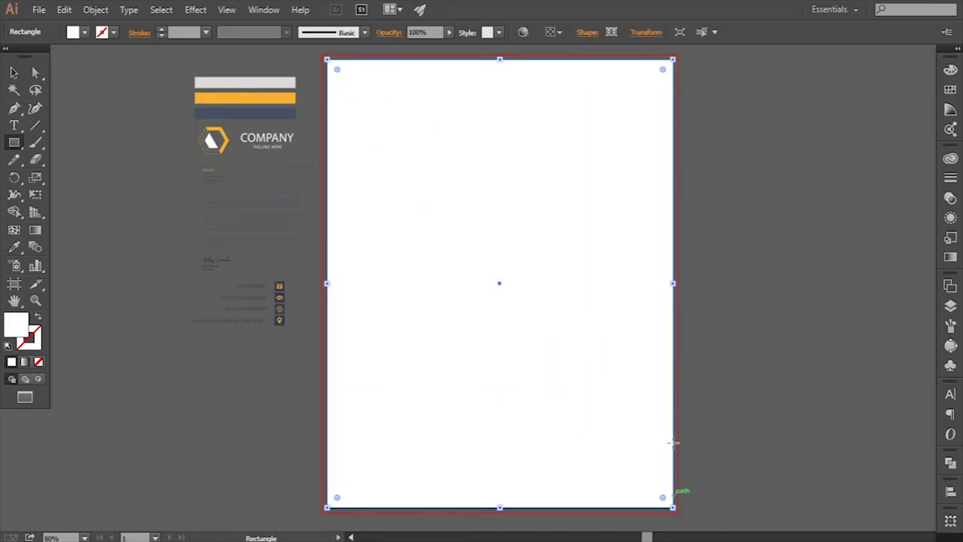
click(641, 33)
click(605, 55)
key(BackSpace)
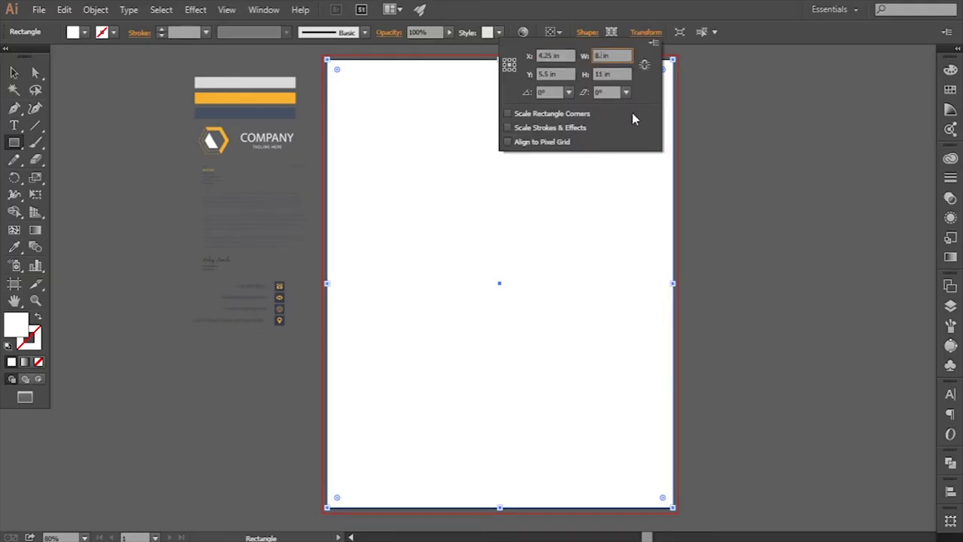
text(25)
click(602, 74)
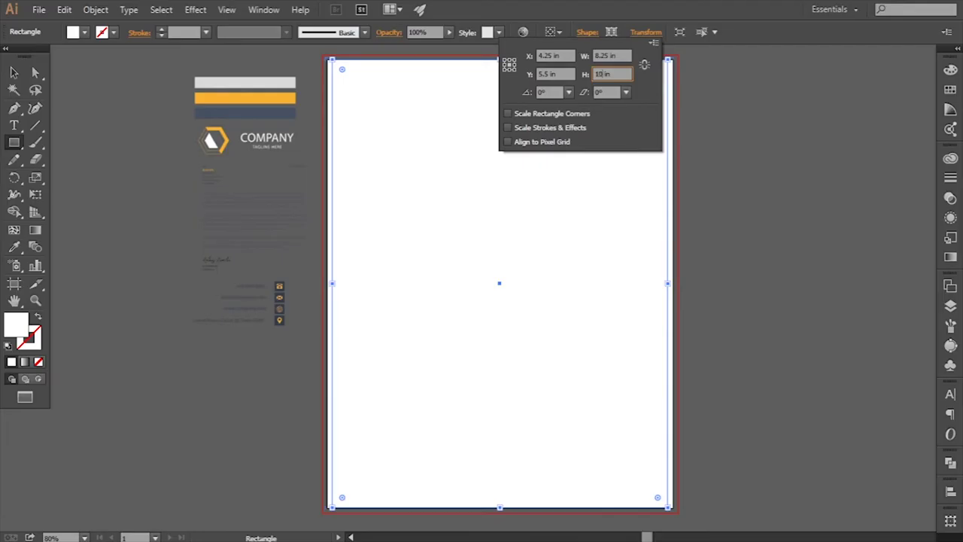
key(Return)
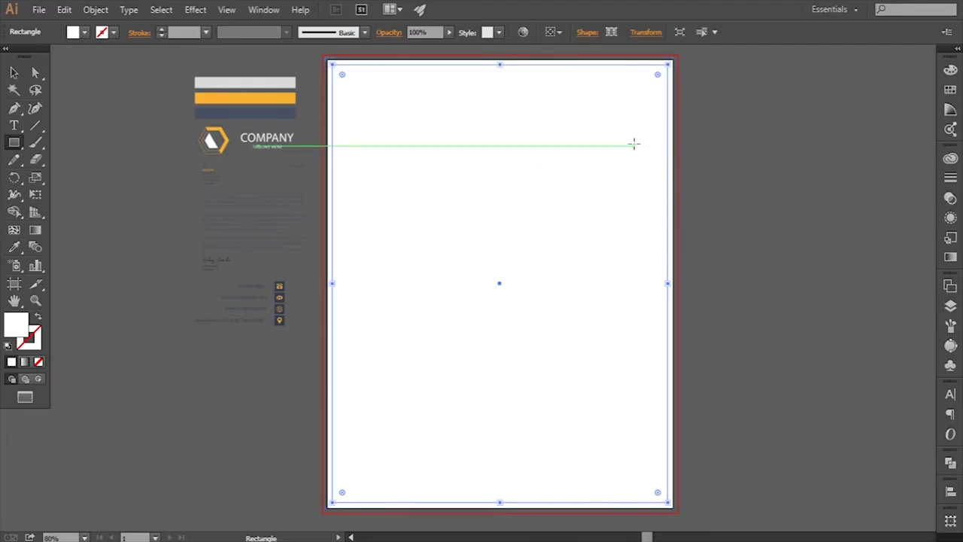
- Convert the rectangle into guides and fit the page in the window
right_click(622, 146)
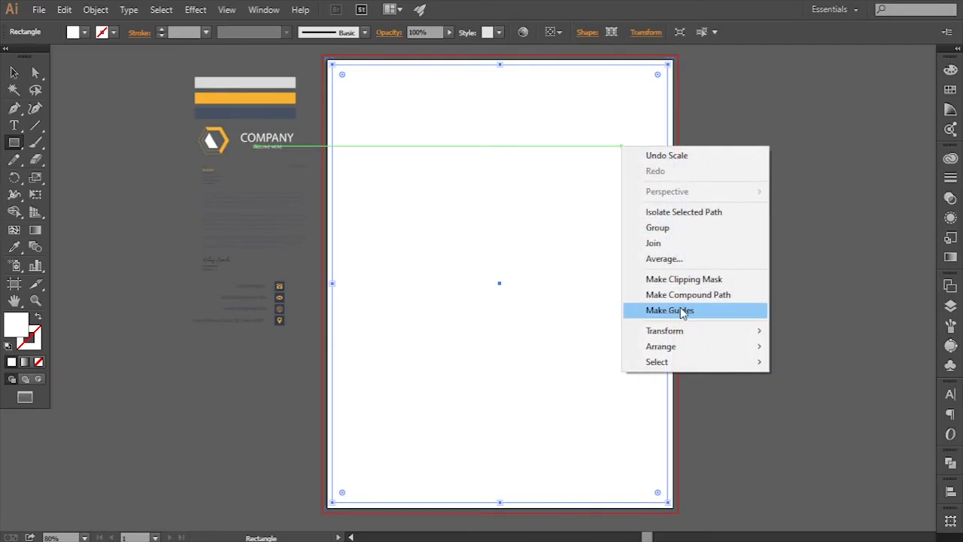
click(682, 311)
click(13, 73)
click(429, 374)
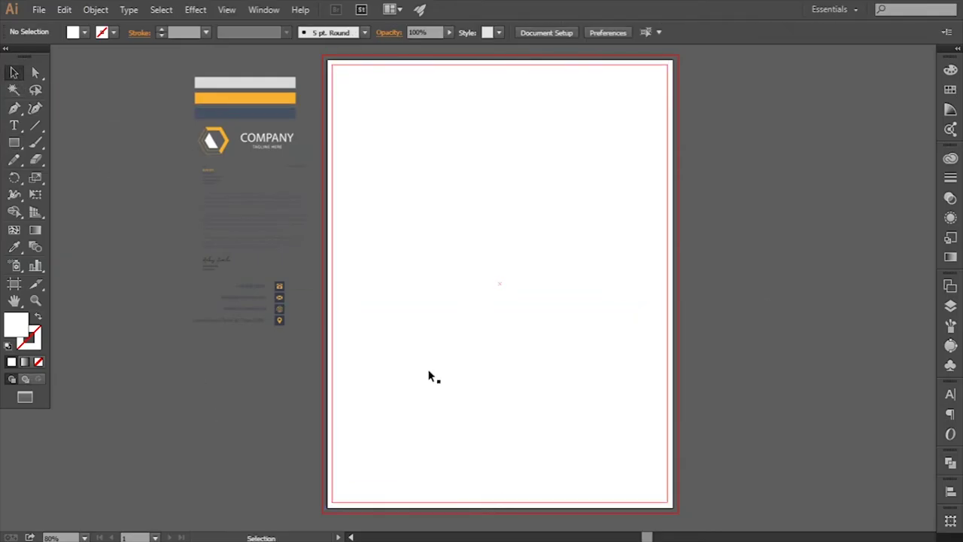
alt+scroll(486, 258, up, 1)
alt+scroll(486, 258, up, 1)
key(ctrl+0)
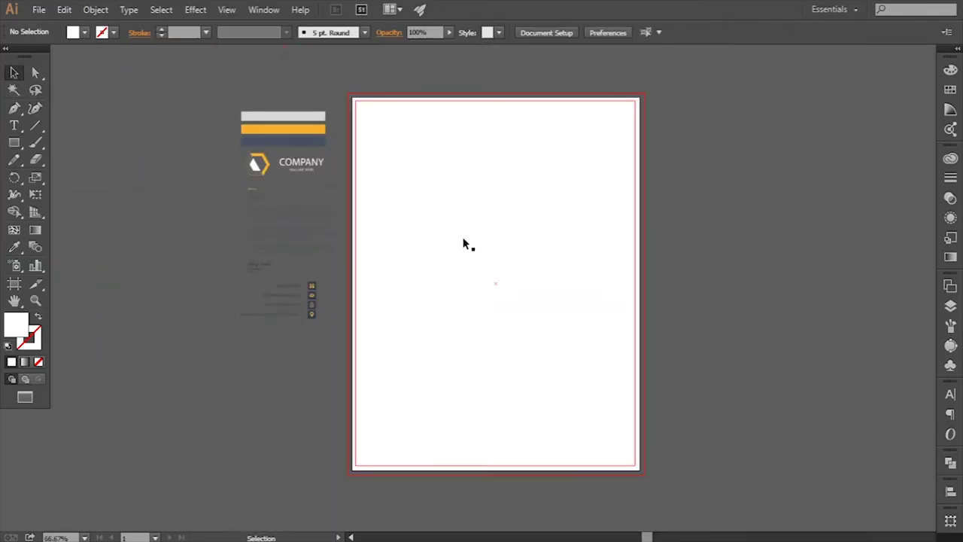
- Draw a white-filled rectangle spanning the page to the bleed edges, then zoom to 100%
click(13, 143)
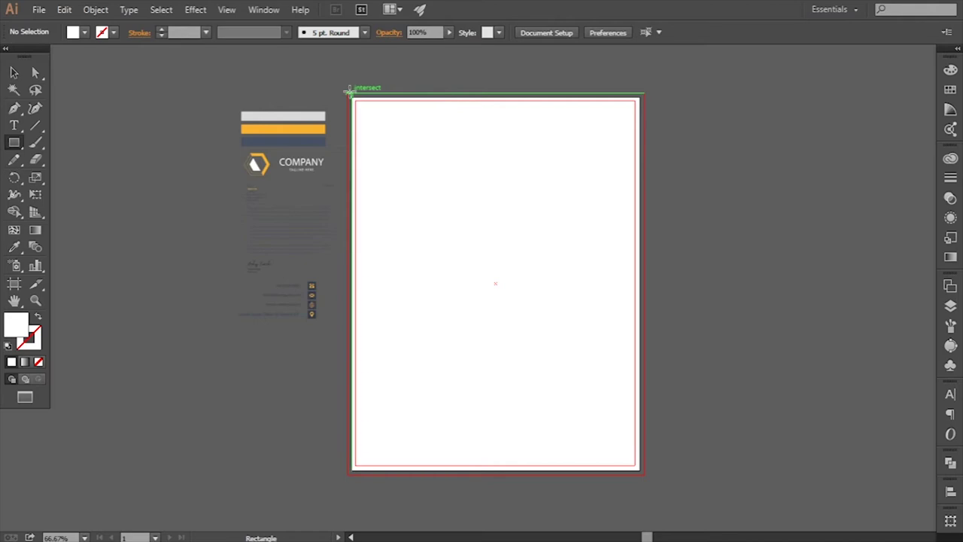
drag(349, 92, 644, 477)
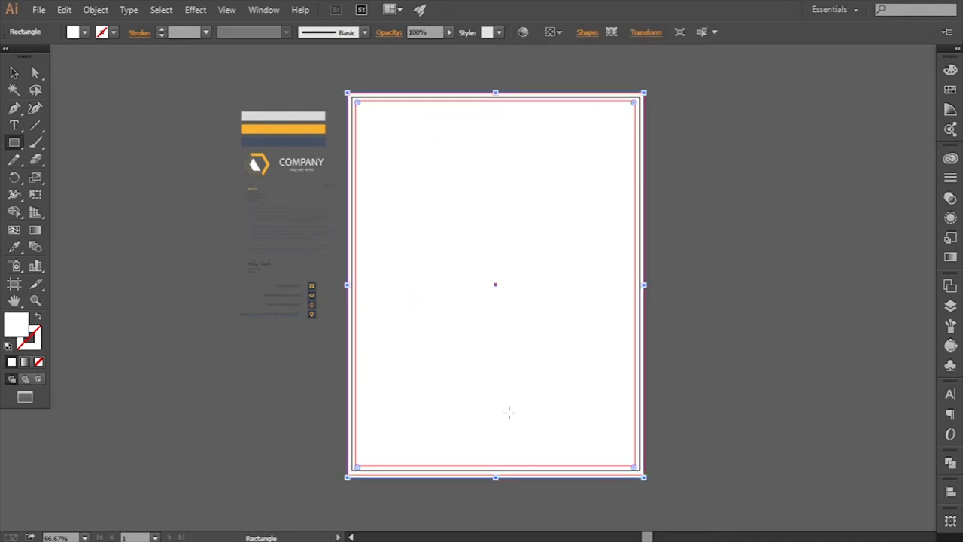
double_click(15, 325)
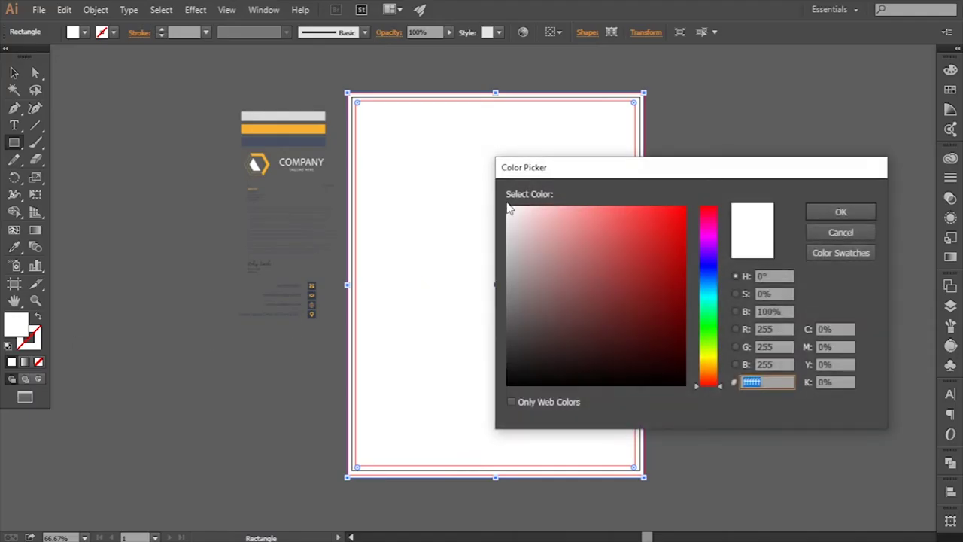
click(839, 210)
click(13, 73)
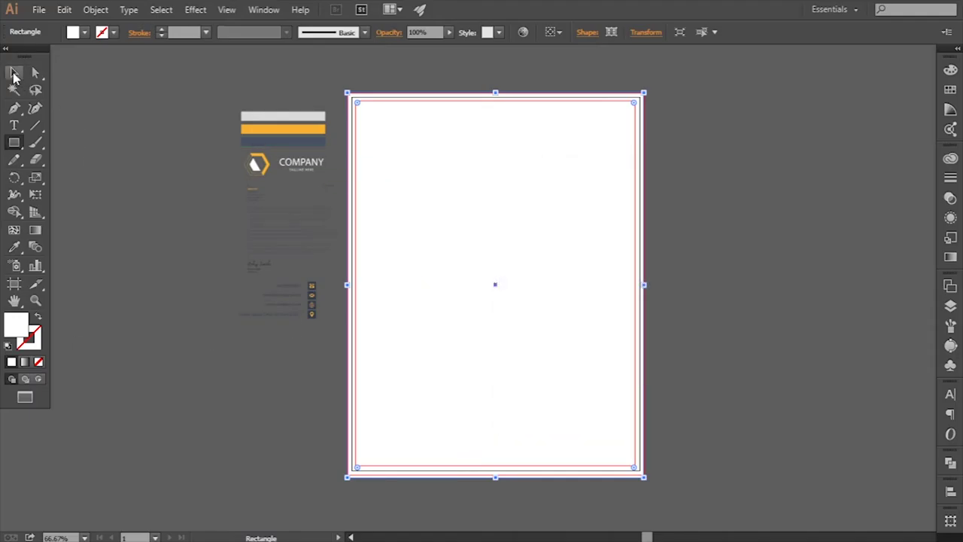
click(664, 233)
key(ctrl+1)
- Draw a closed header outline with a slanted left edge across the page's top right
scroll(548, 318, up, 5)
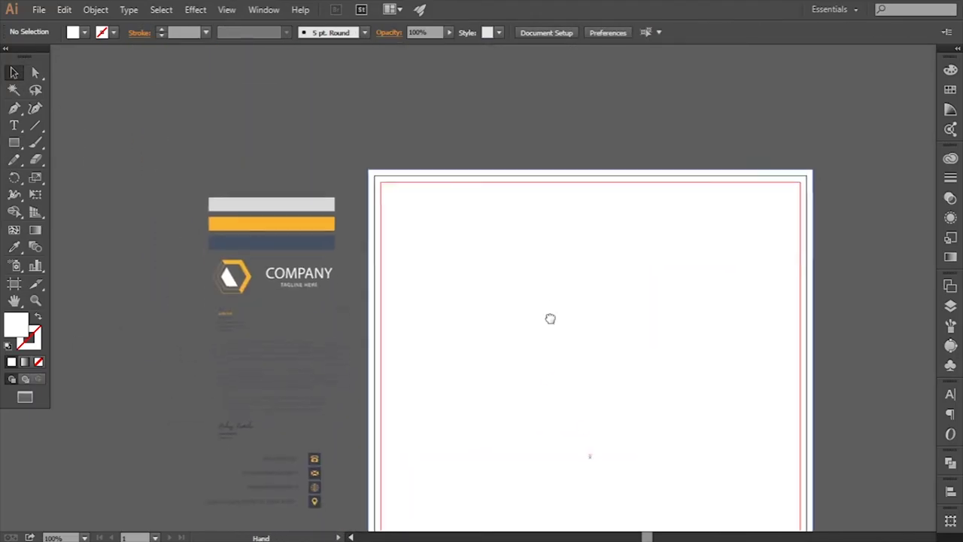
key(ctrl+plus)
scroll(527, 252, right, 3)
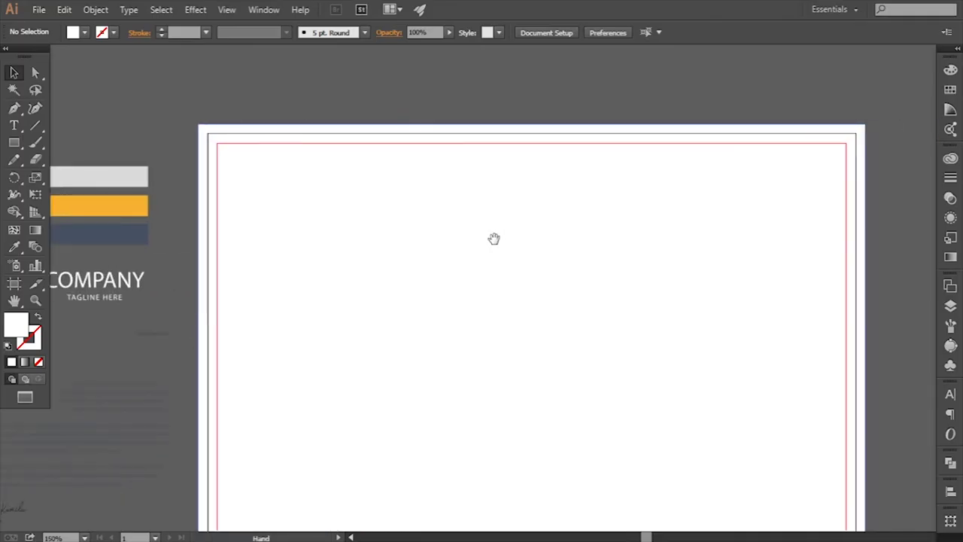
drag(516, 256, 506, 257)
click(13, 107)
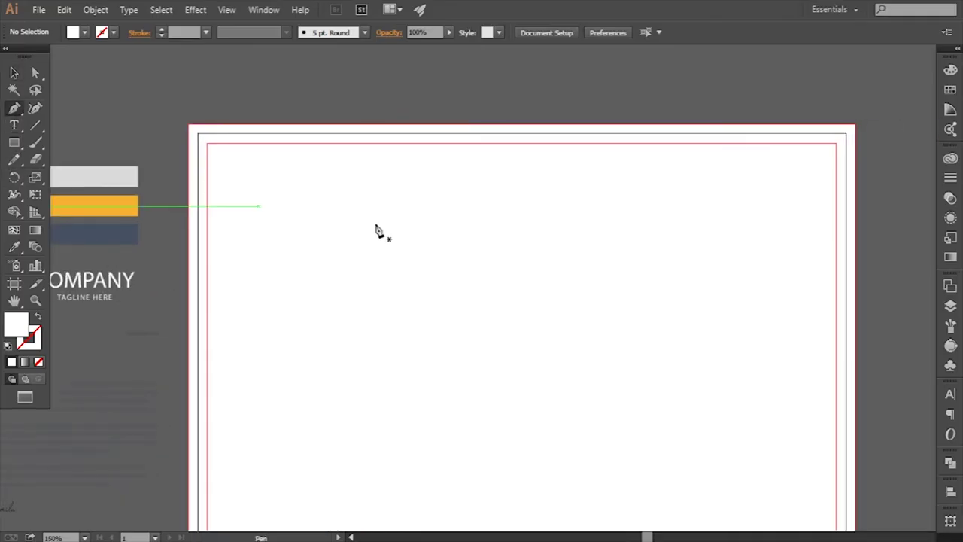
click(548, 125)
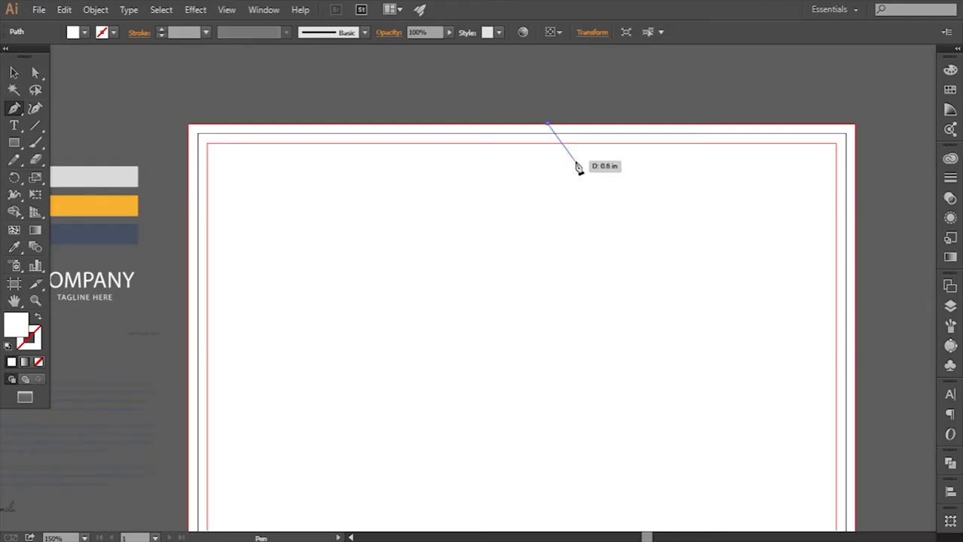
click(577, 166)
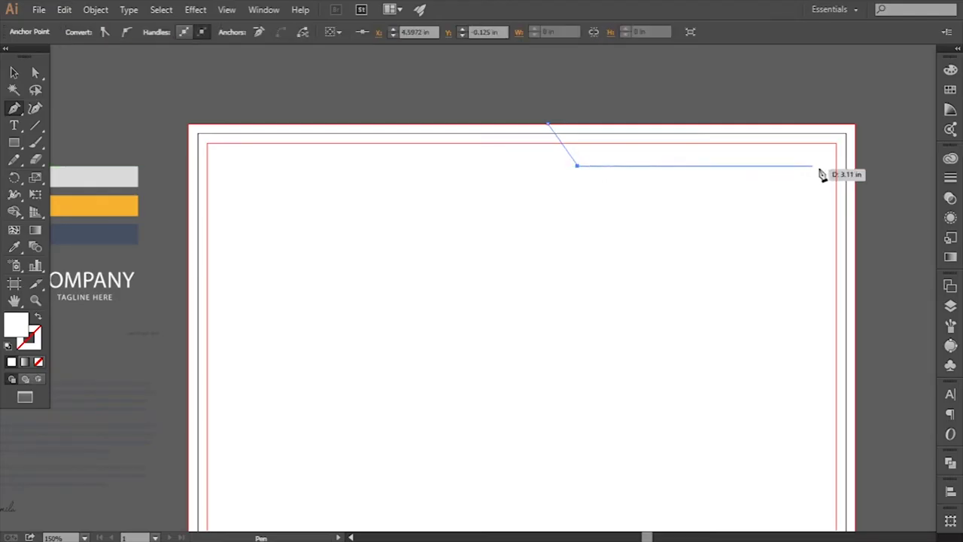
click(854, 166)
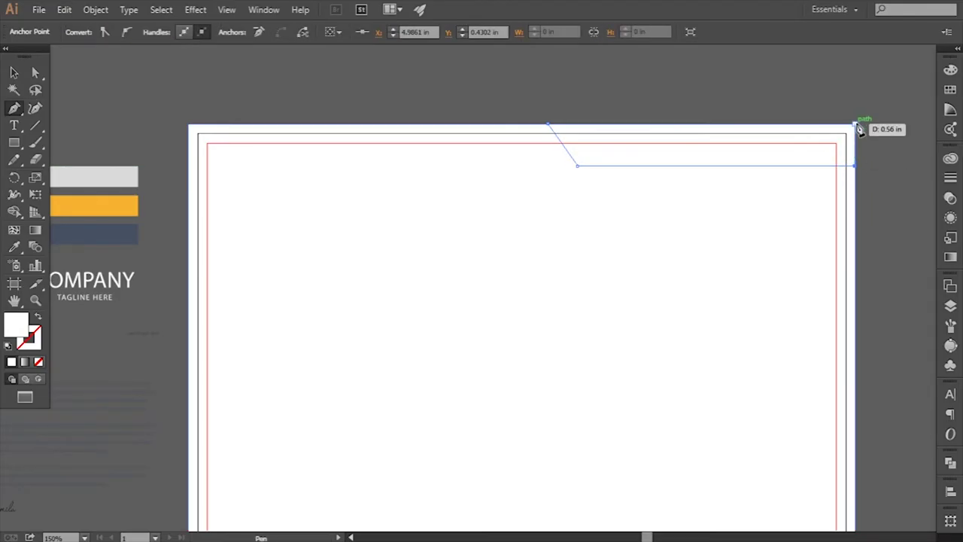
click(854, 125)
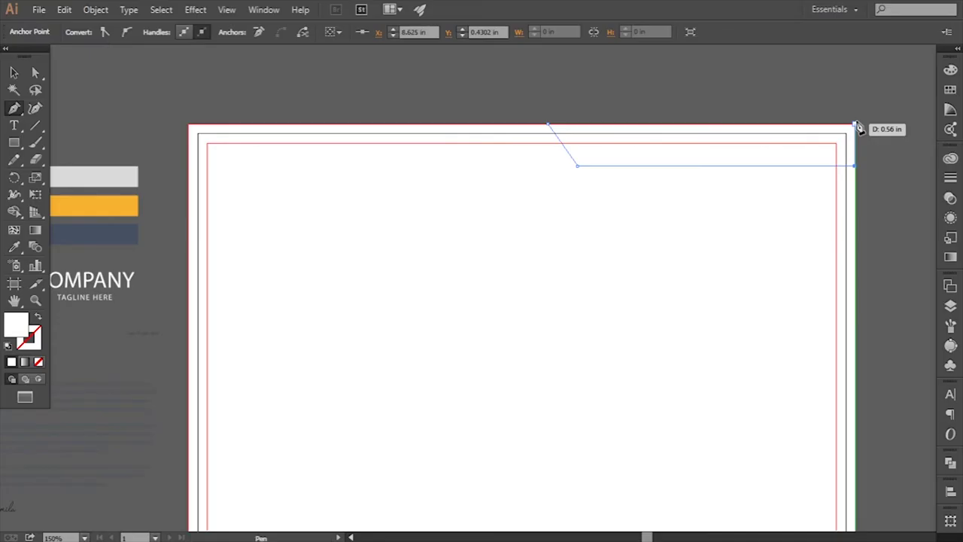
click(549, 126)
- Fill the header shape with the orange swatch colour and deselect it
click(13, 246)
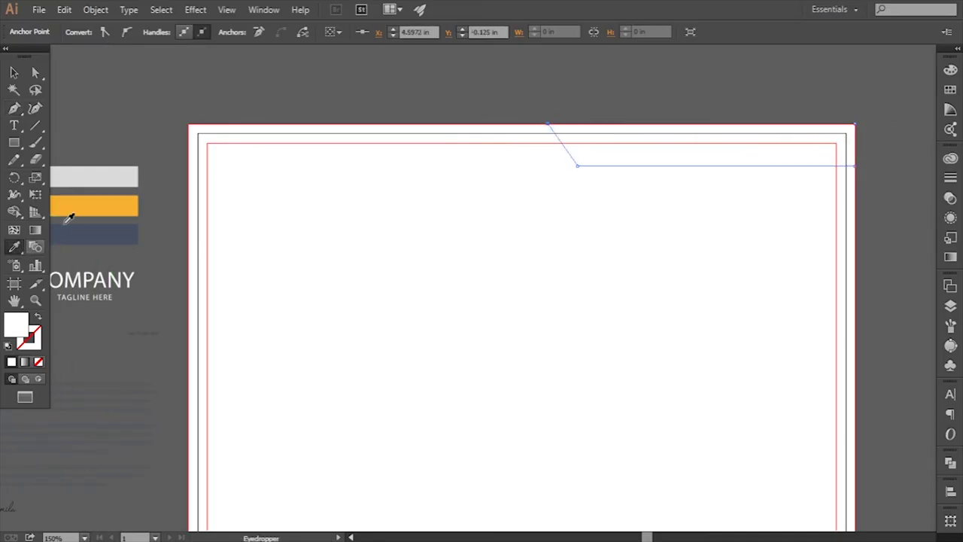
click(94, 206)
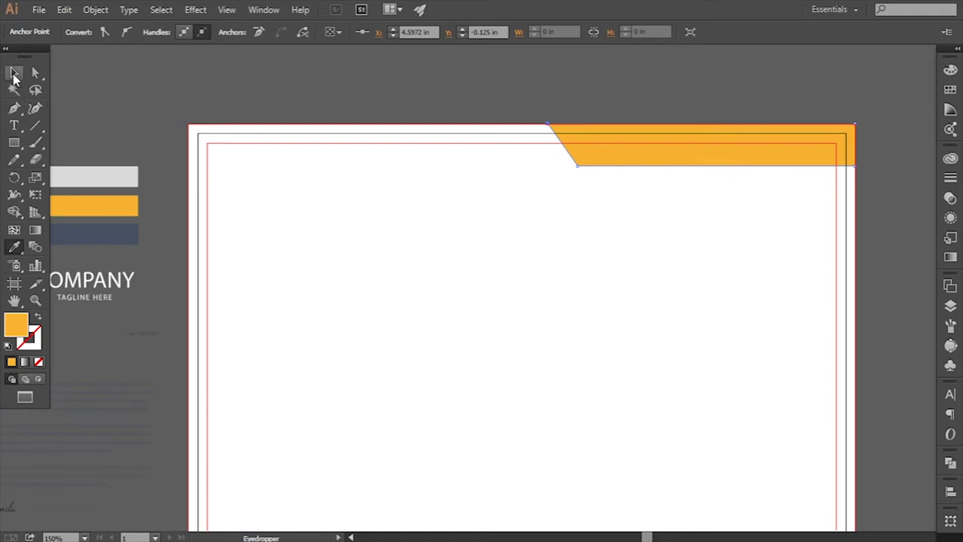
click(14, 73)
click(204, 95)
drag(291, 204, 293, 203)
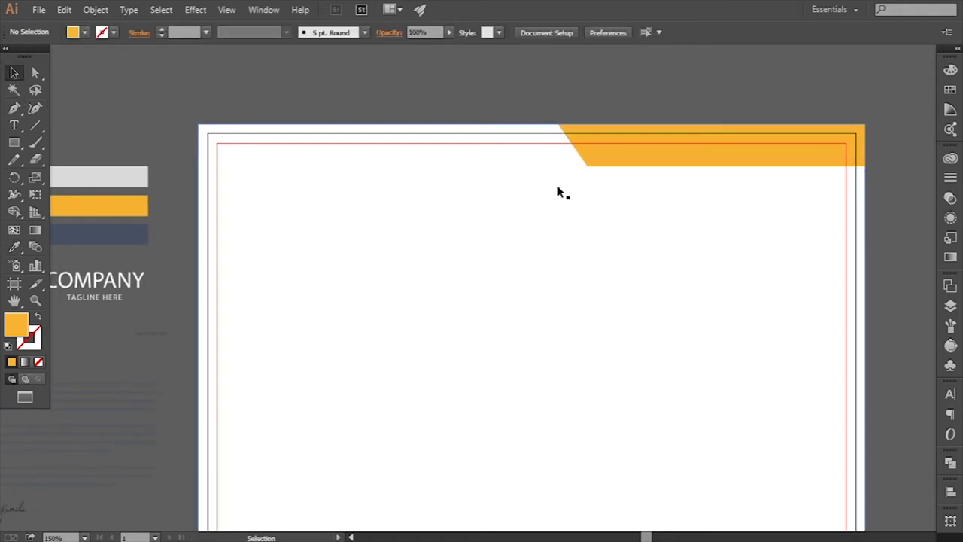
- Shift the orange header's top-left anchor left to lengthen the band
click(606, 151)
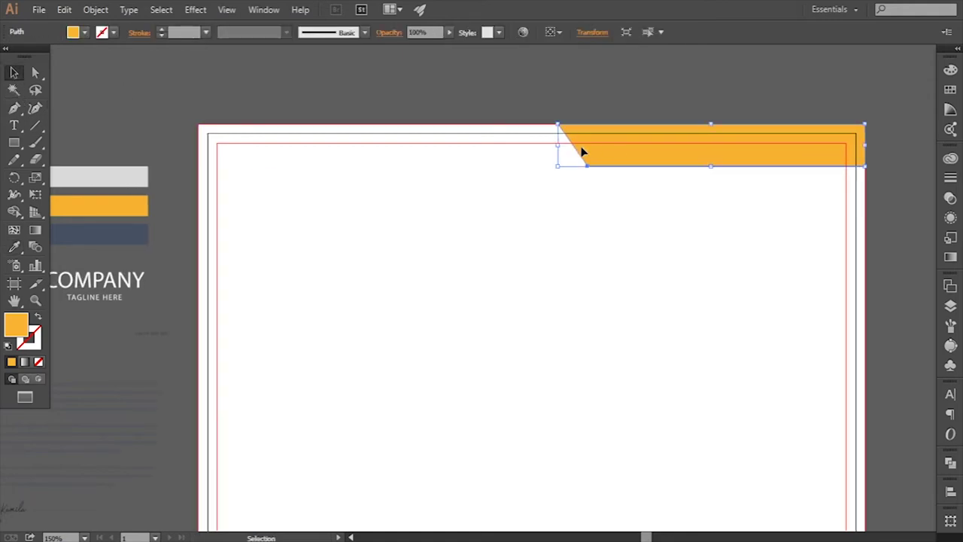
click(38, 73)
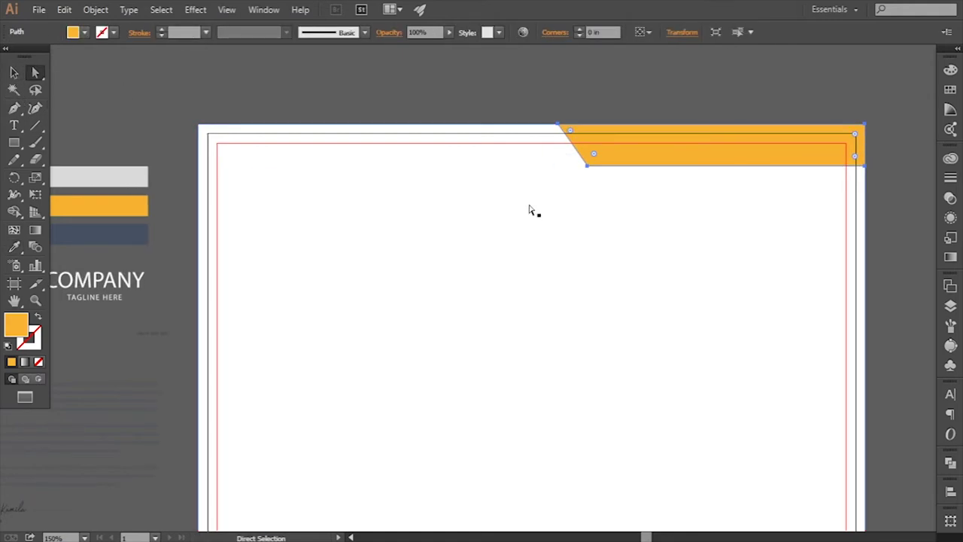
click(560, 128)
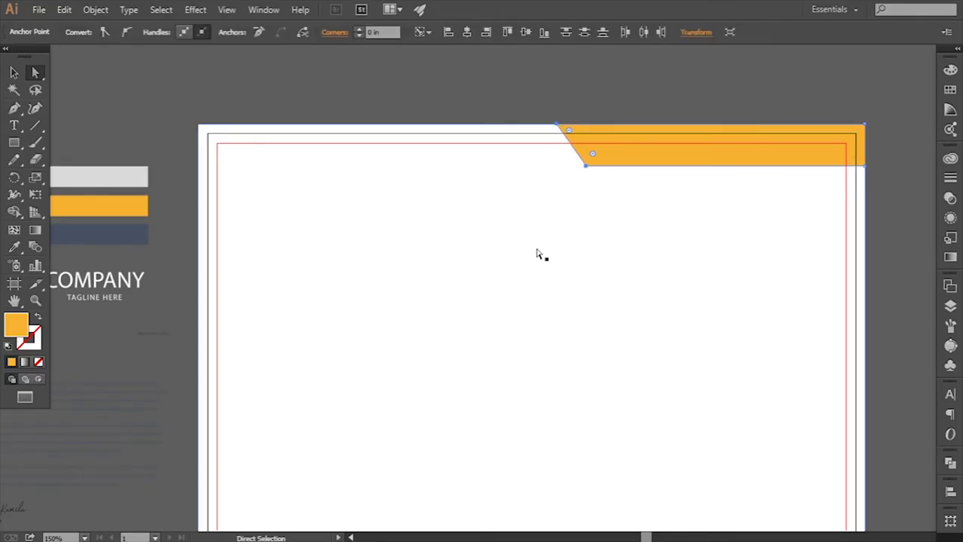
key(shift+Left)
key(shift+Left)
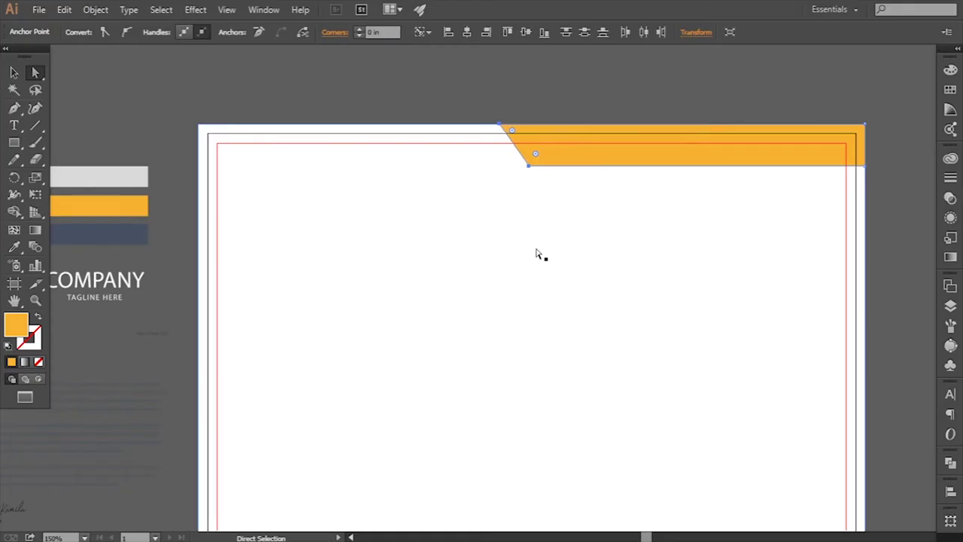
- Move the contact details group onto the page's top right, below the orange band
click(14, 72)
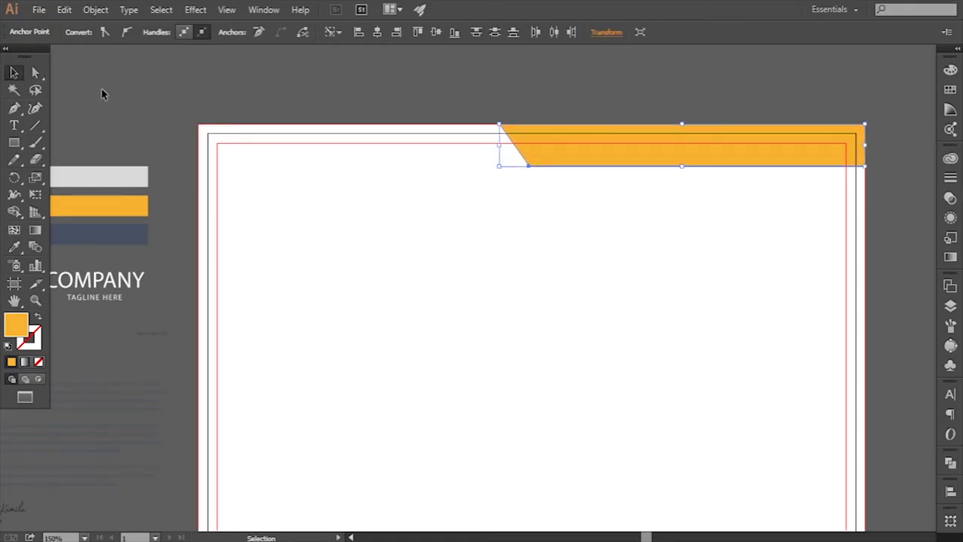
click(162, 181)
drag(167, 200, 172, 196)
drag(157, 423, 182, 276)
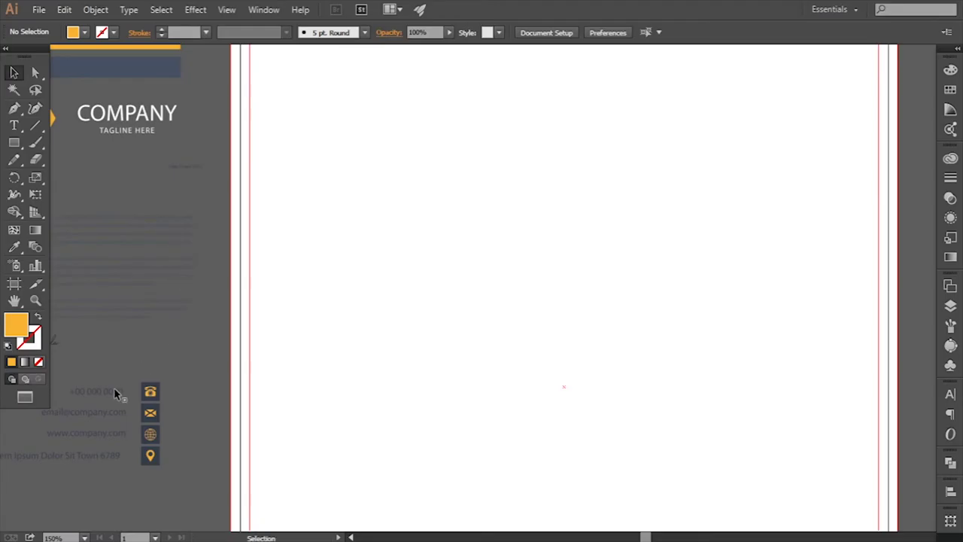
mouse_move(114, 388)
mouse_down()
mouse_move(549, 185)
mouse_move(455, 294)
mouse_move(643, 151)
mouse_up()
- Bring the contact group in front of the other artwork
right_click(455, 299)
click(632, 426)
click(851, 273)
drag(407, 328, 428, 352)
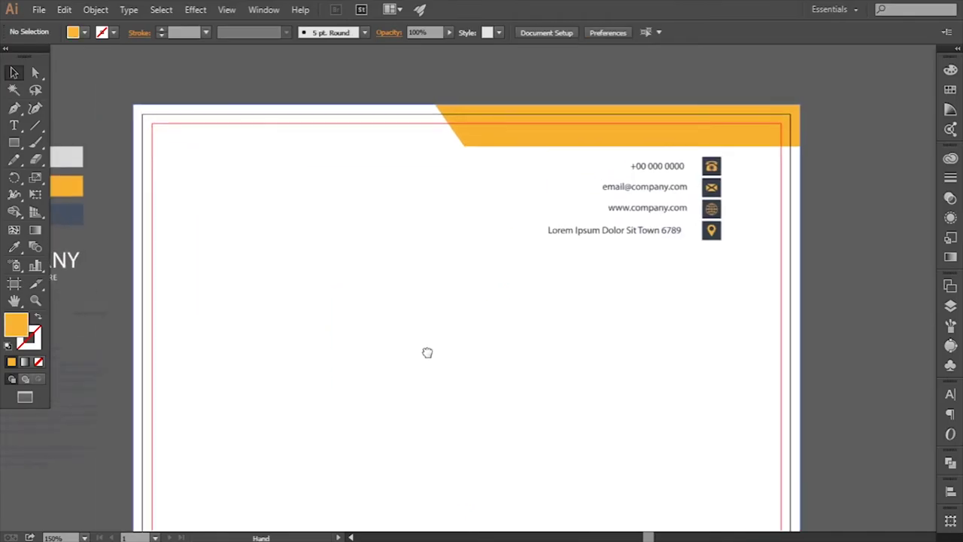
drag(375, 314, 380, 313)
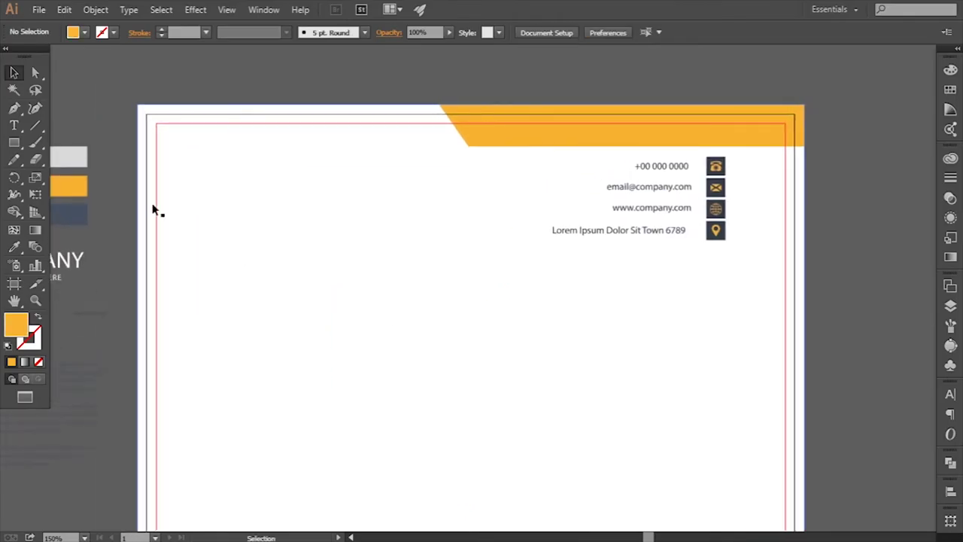
click(13, 143)
- Draw a navy-filled rectangle at the page's top-left corner
mouse_move(138, 104)
mouse_down()
mouse_move(439, 218)
mouse_move(432, 247)
mouse_up()
click(13, 246)
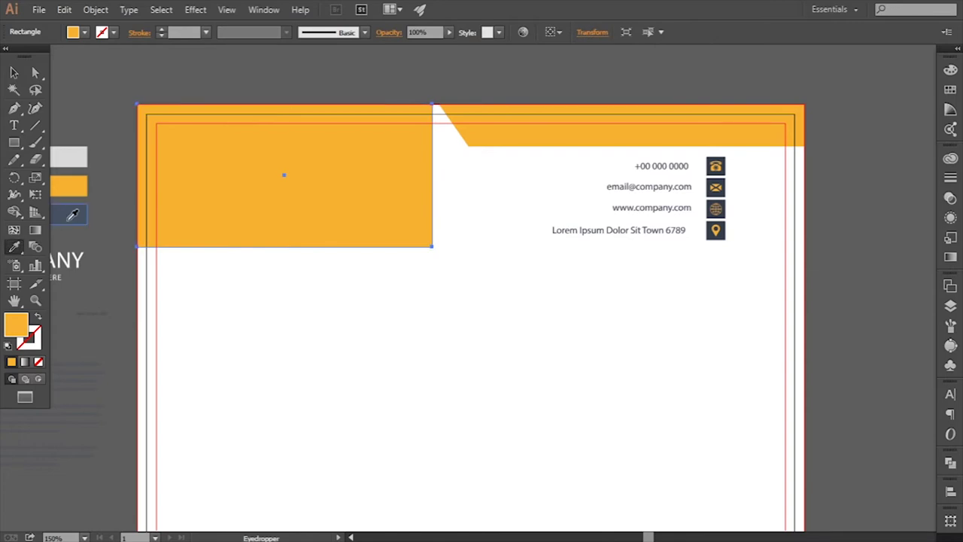
click(78, 213)
- Add two anchors on the rectangle's right edge and pull one out into an angled point
drag(22, 107, 64, 123)
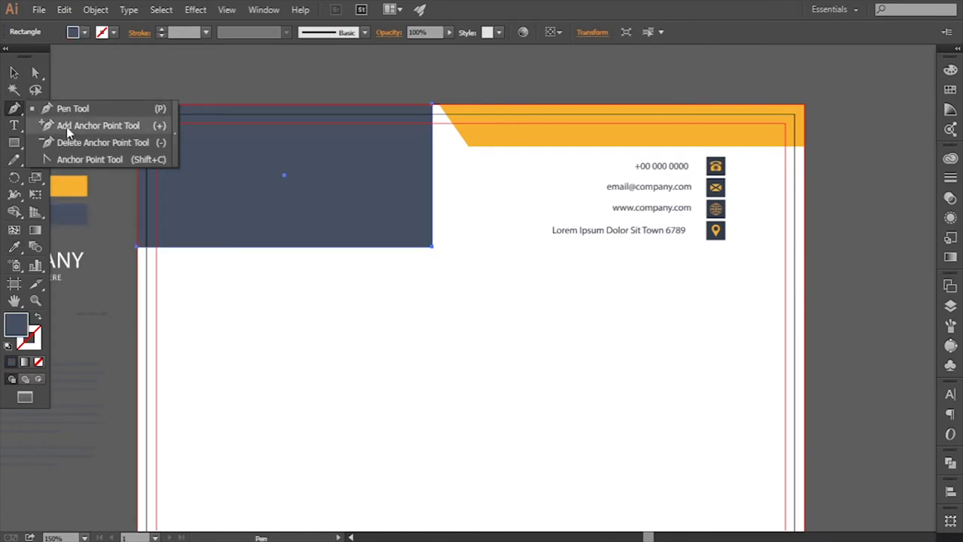
click(432, 147)
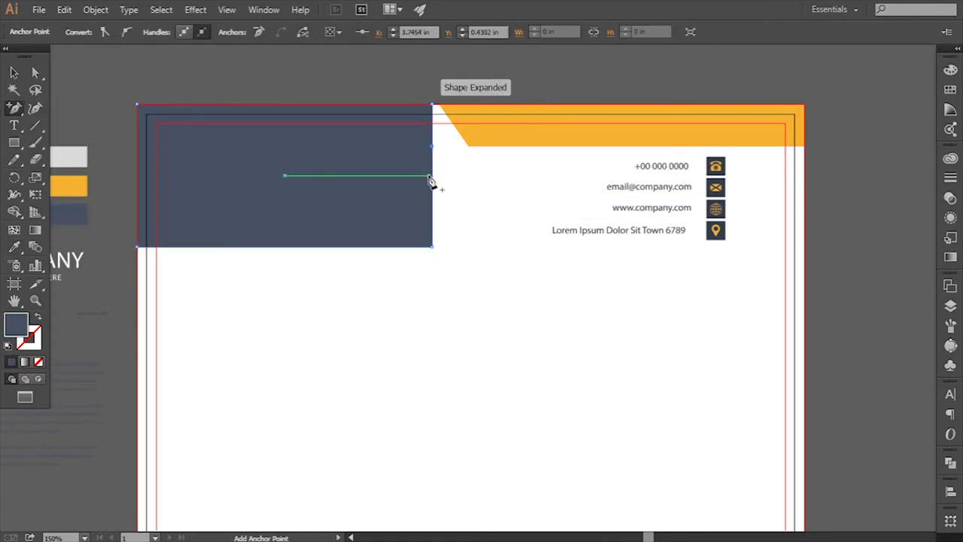
click(432, 175)
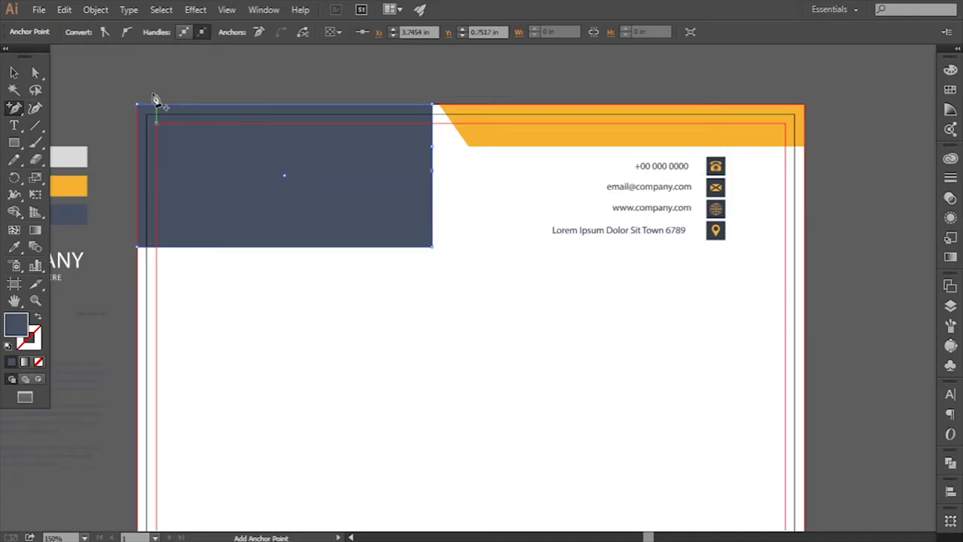
click(36, 73)
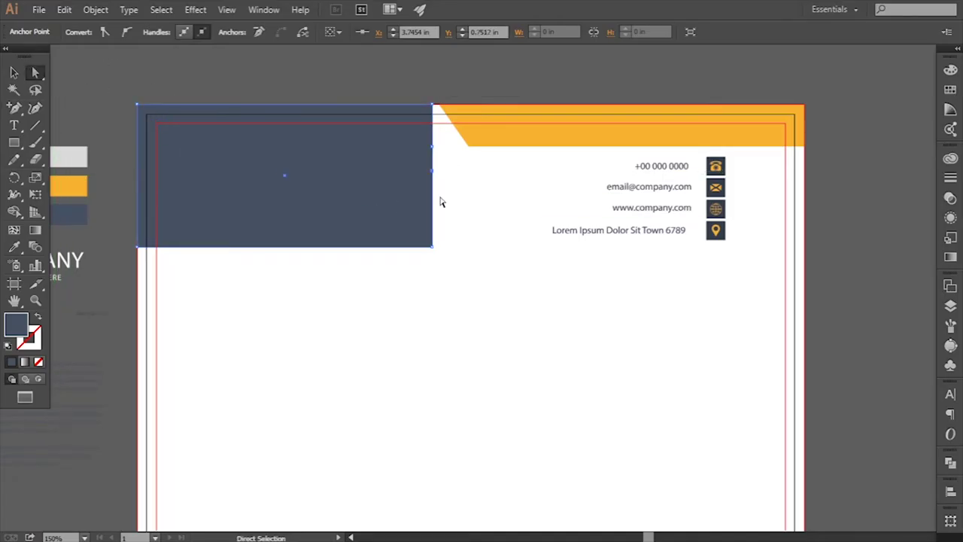
drag(434, 153, 525, 158)
- Zoom in to check the navy shape's inner corner anchors, then zoom back out
key(ctrl+plus)
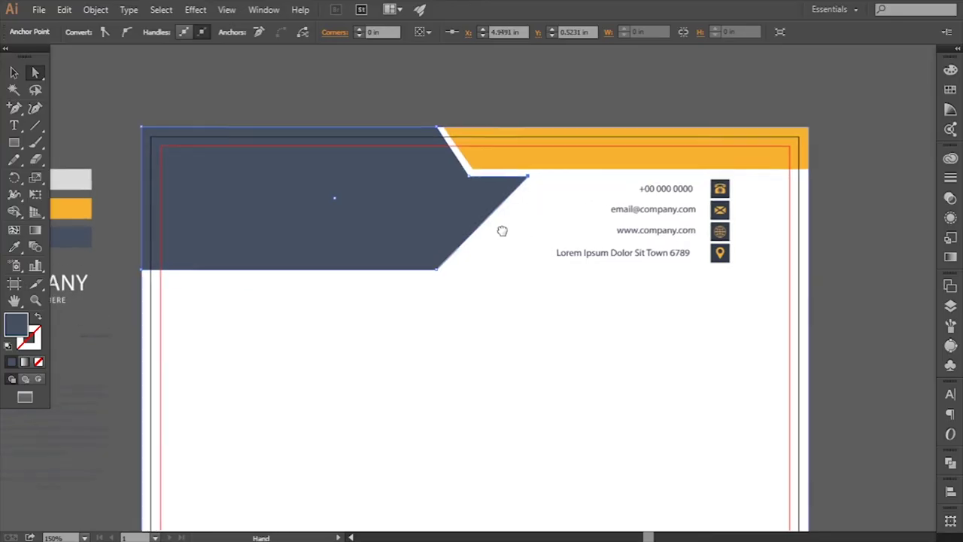
key(ctrl+plus)
scroll(488, 188, up, 2)
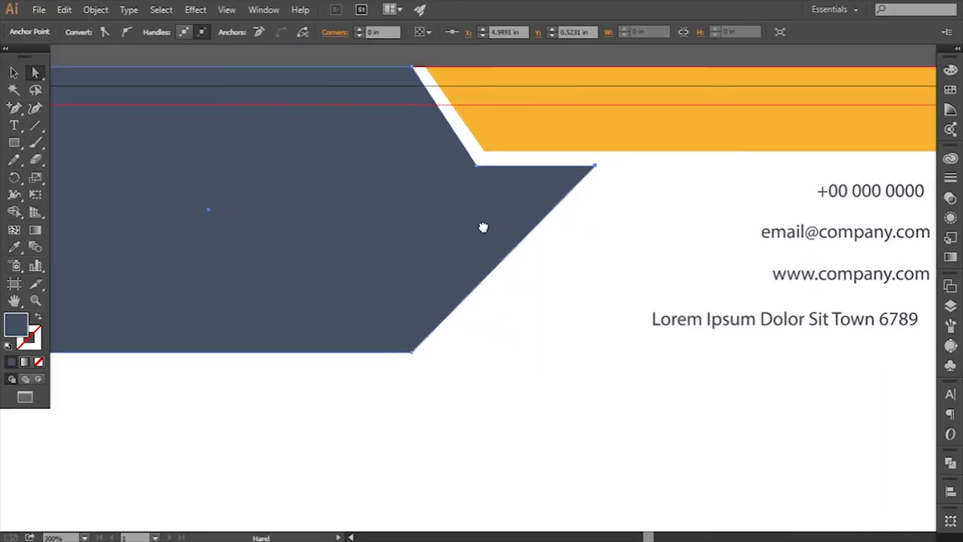
scroll(484, 233, up, 2)
click(418, 144)
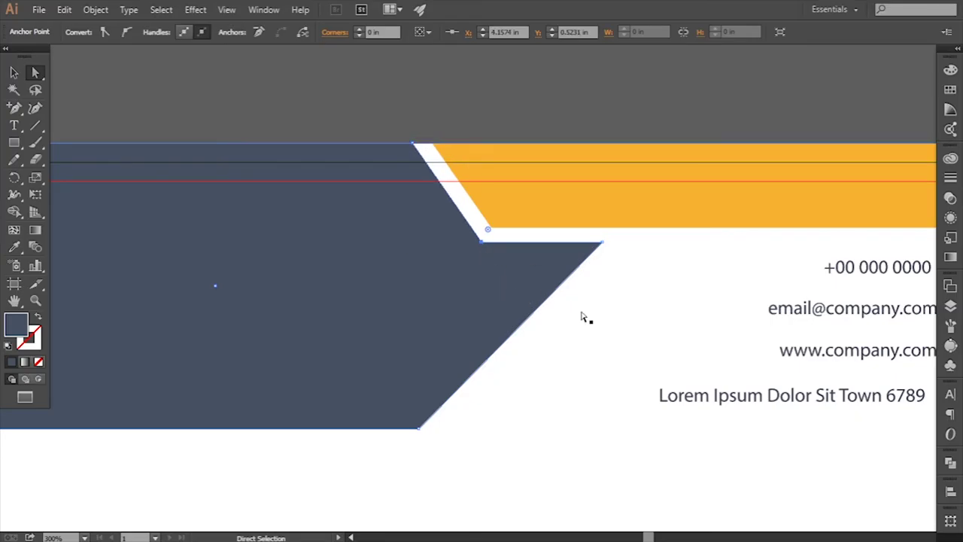
click(418, 144)
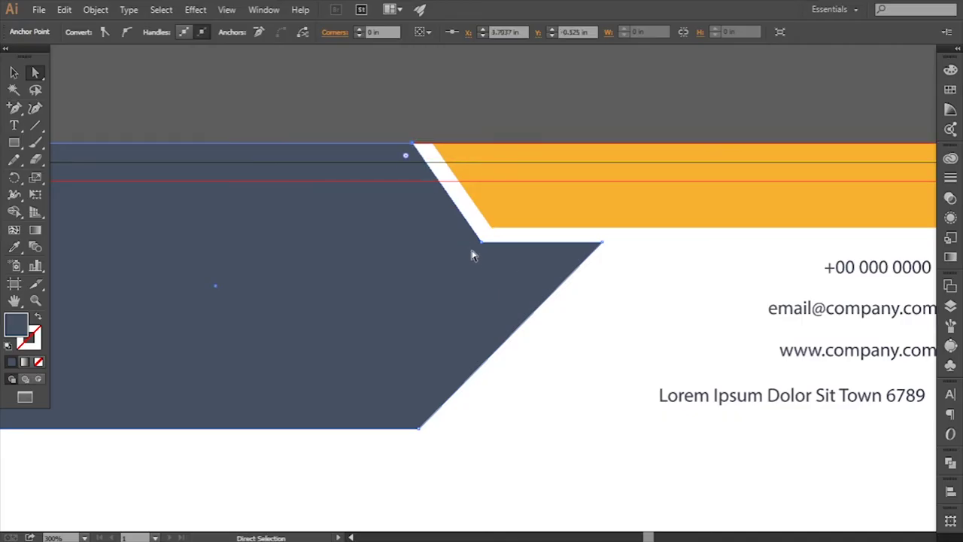
click(583, 325)
key(ctrl+minus)
key(ctrl+minus)
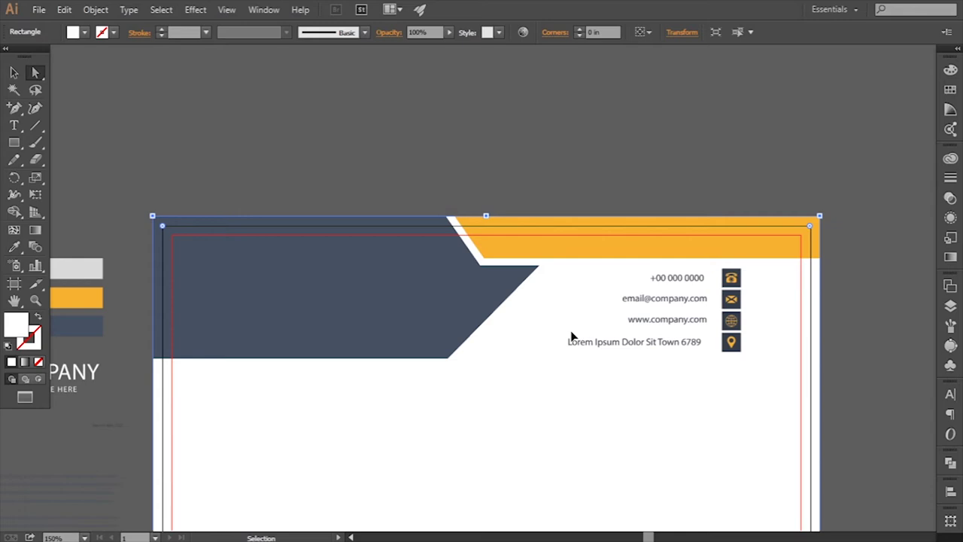
- Extend the navy header's lower corner slightly to the right
drag(520, 362, 517, 313)
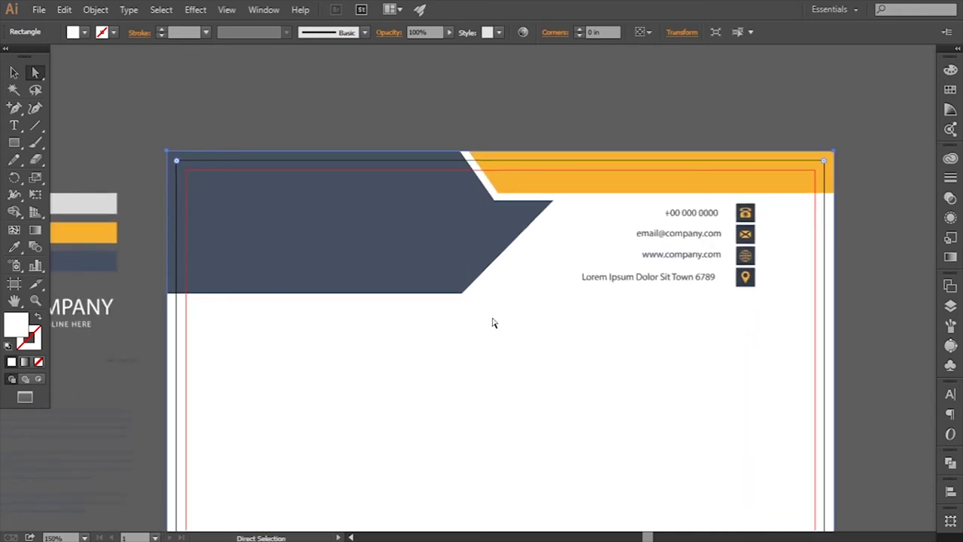
click(458, 288)
drag(461, 292, 478, 297)
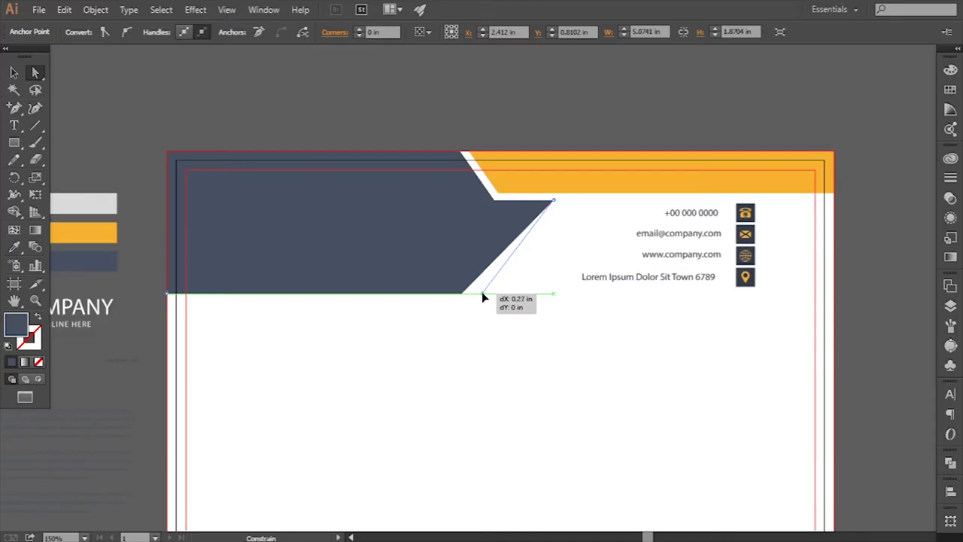
drag(483, 296, 486, 292)
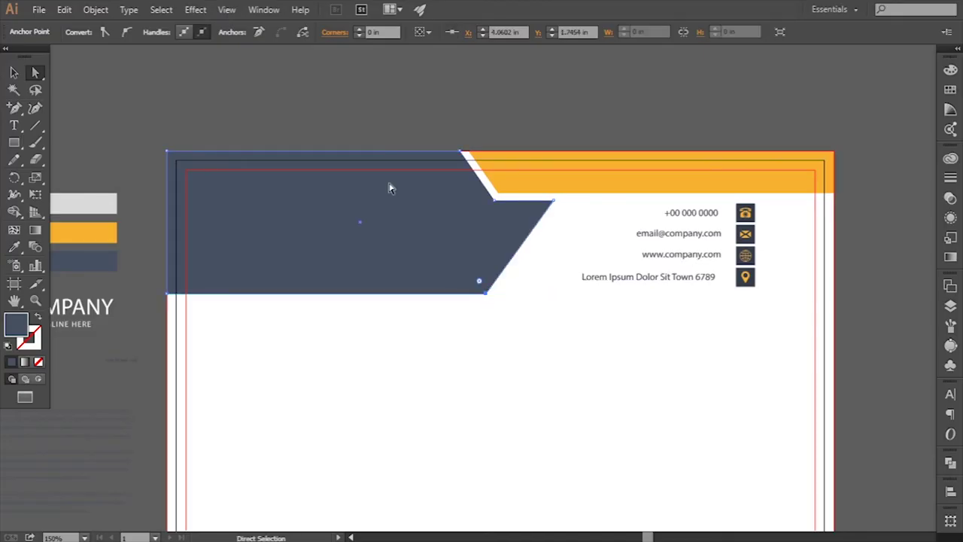
click(318, 113)
- Draw a thin strip along the navy band's slanted edge and fill it light grey
drag(11, 111, 68, 110)
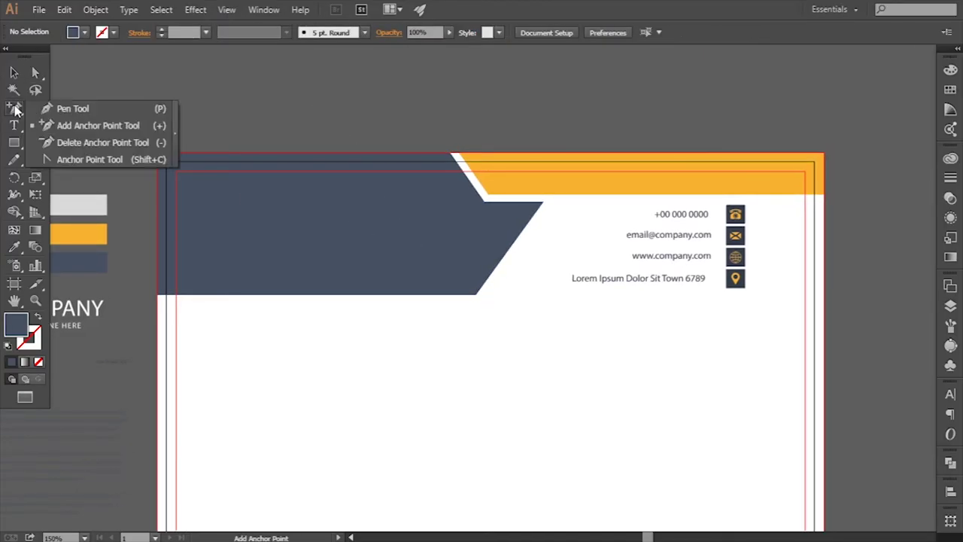
click(544, 202)
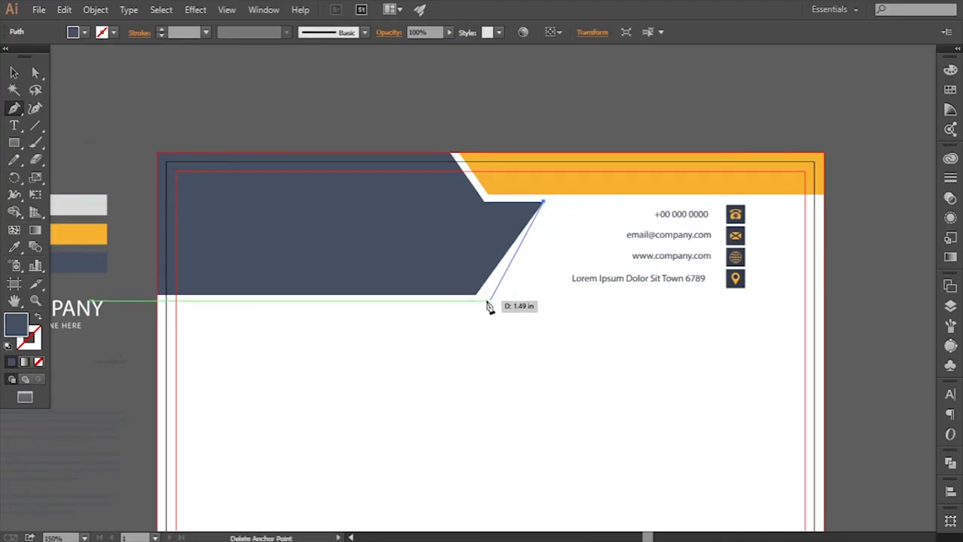
click(477, 295)
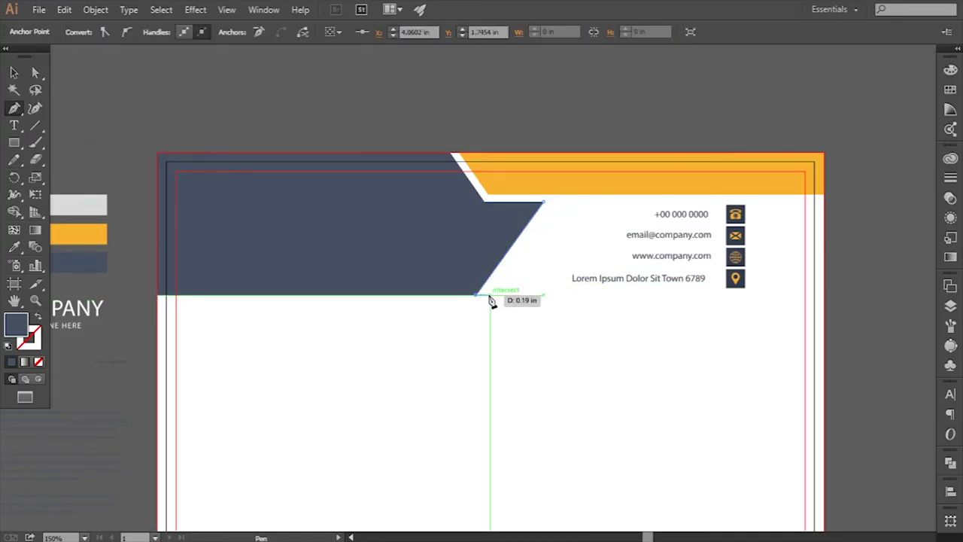
click(494, 294)
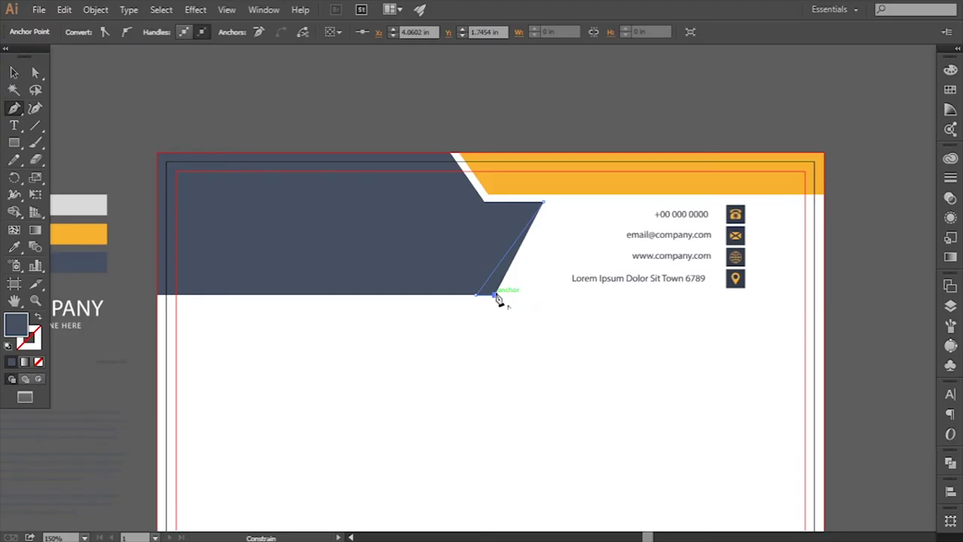
click(559, 203)
click(549, 207)
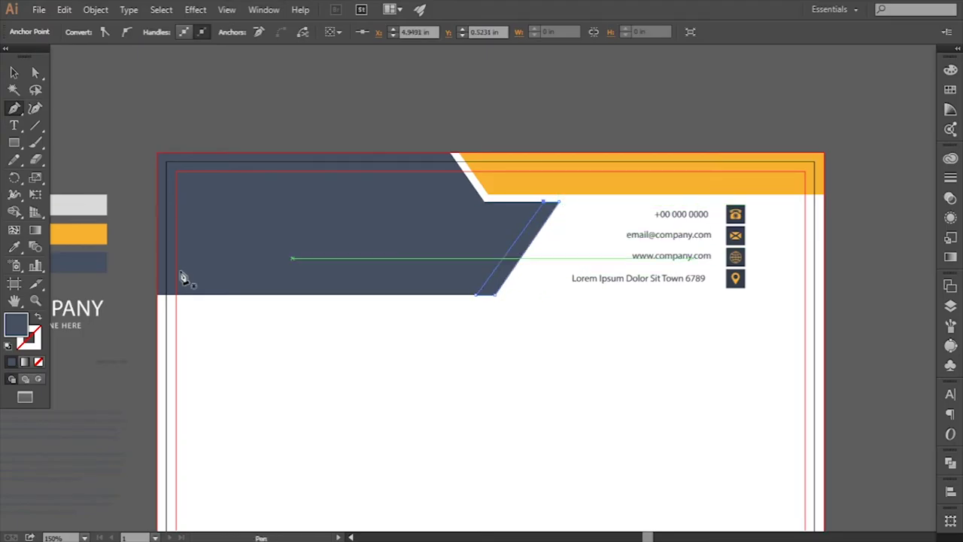
click(13, 246)
click(85, 204)
- Inspect the grey strip's anchor points up close, zooming and panning around the slanted edge
key(a)
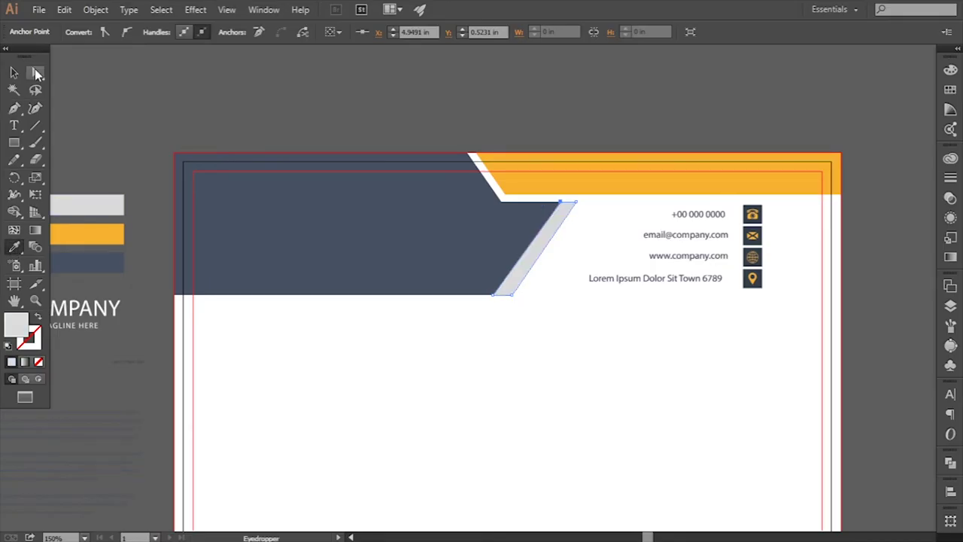
click(512, 296)
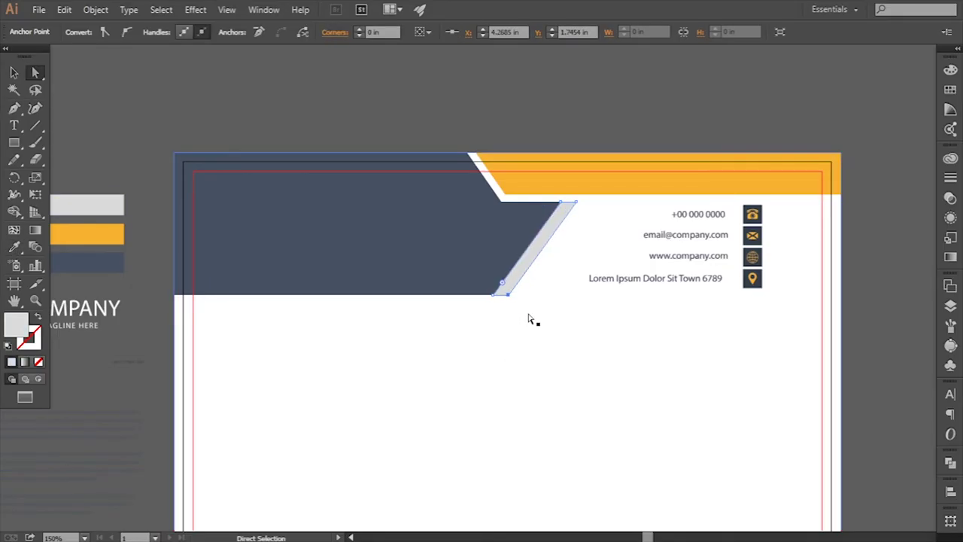
click(526, 324)
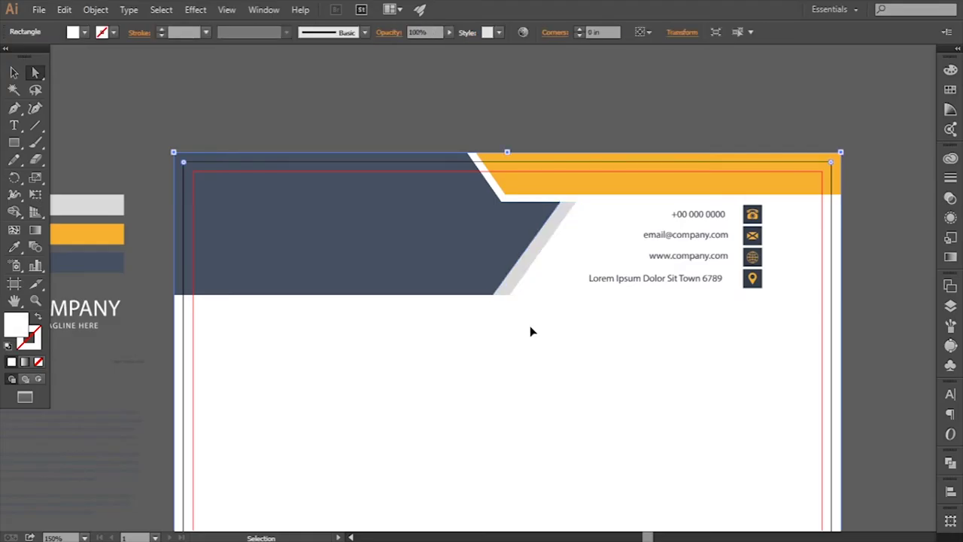
key(ctrl+minus)
key(ctrl+minus)
click(766, 322)
key(ctrl+plus)
key(ctrl+plus)
key(ctrl+plus)
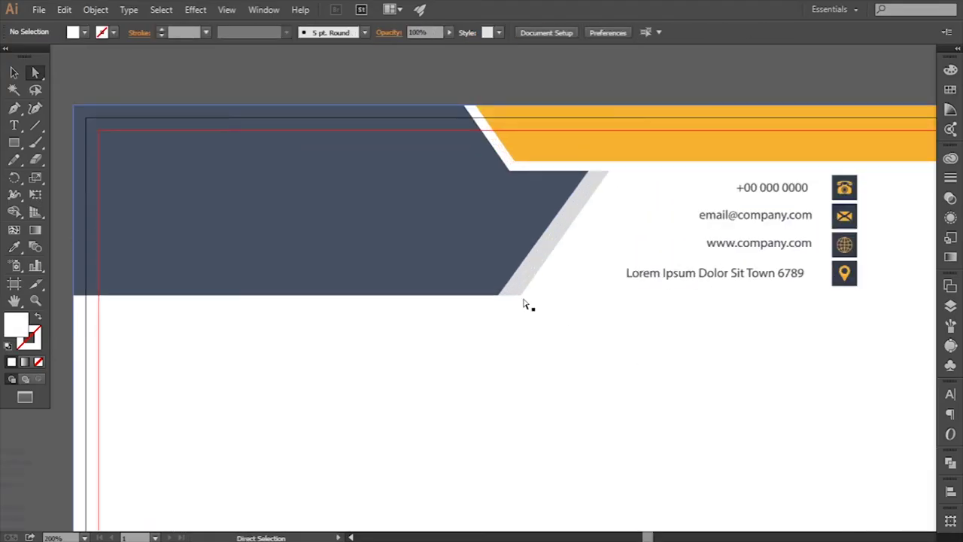
click(527, 292)
click(608, 172)
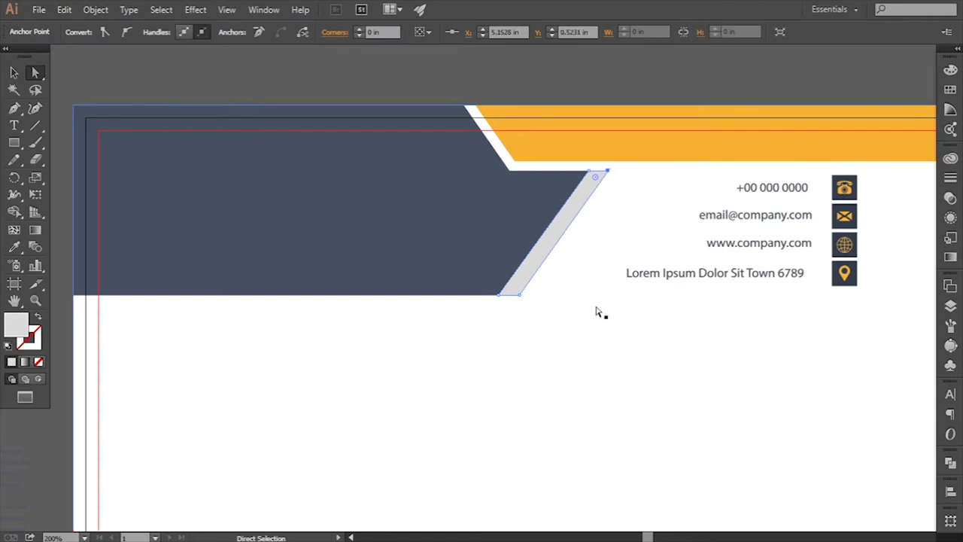
click(591, 340)
key(ctrl+minus)
key(ctrl+minus)
key(ctrl+plus)
drag(682, 323, 615, 316)
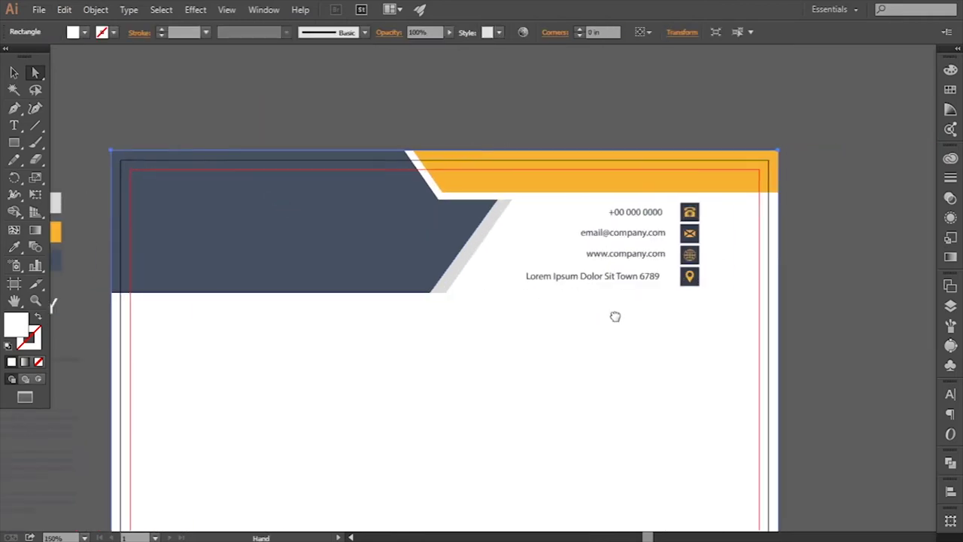
click(810, 323)
scroll(809, 318, right, 2)
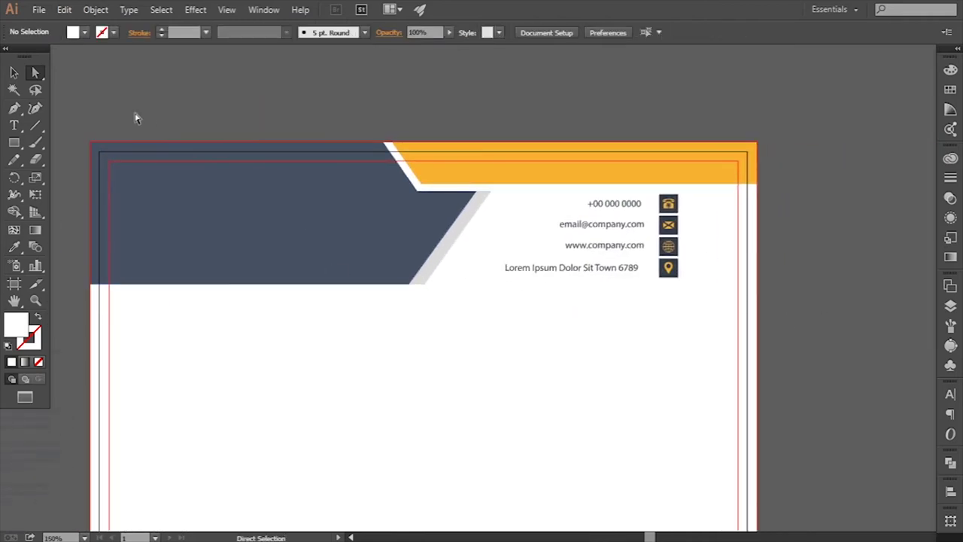
- Nudge the contact details group a few steps with the arrow keys to settle it beside the header
click(15, 72)
click(550, 268)
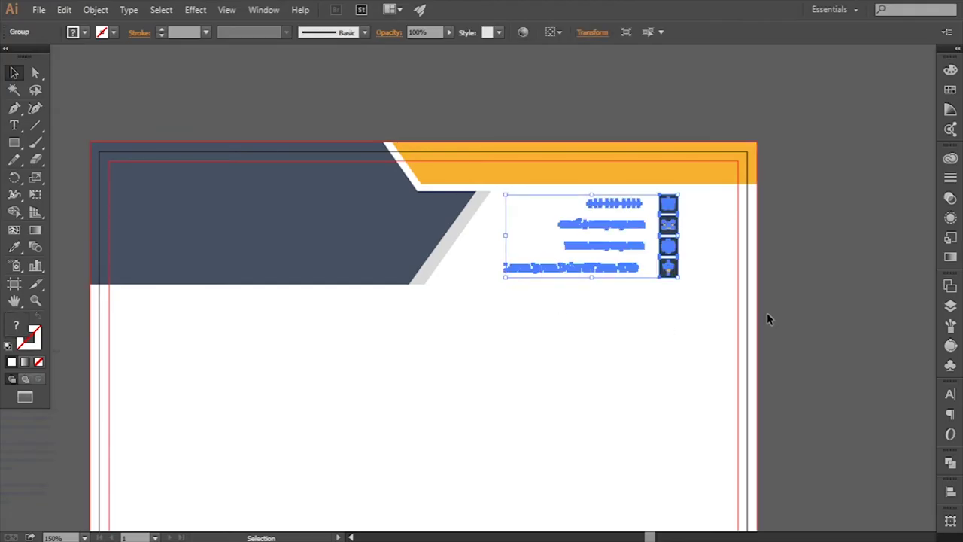
key(Down)
key(Down)
key(Down)
key(Up)
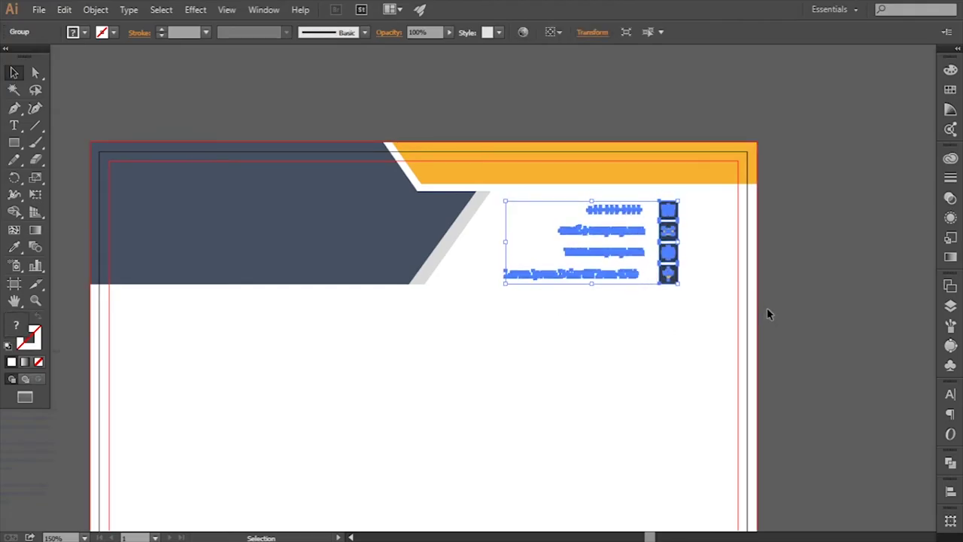
key(Up)
key(Up)
key(Left)
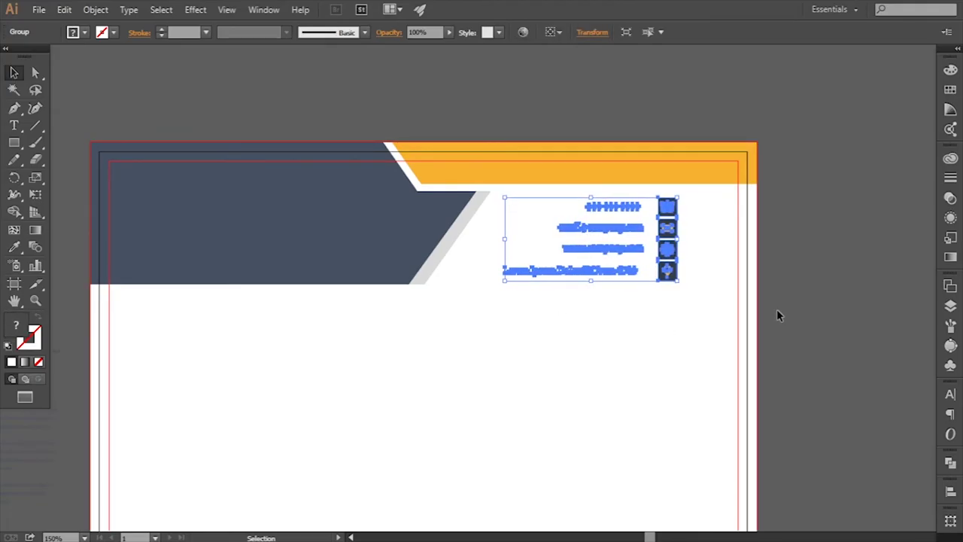
key(Right)
key(Right)
key(Left)
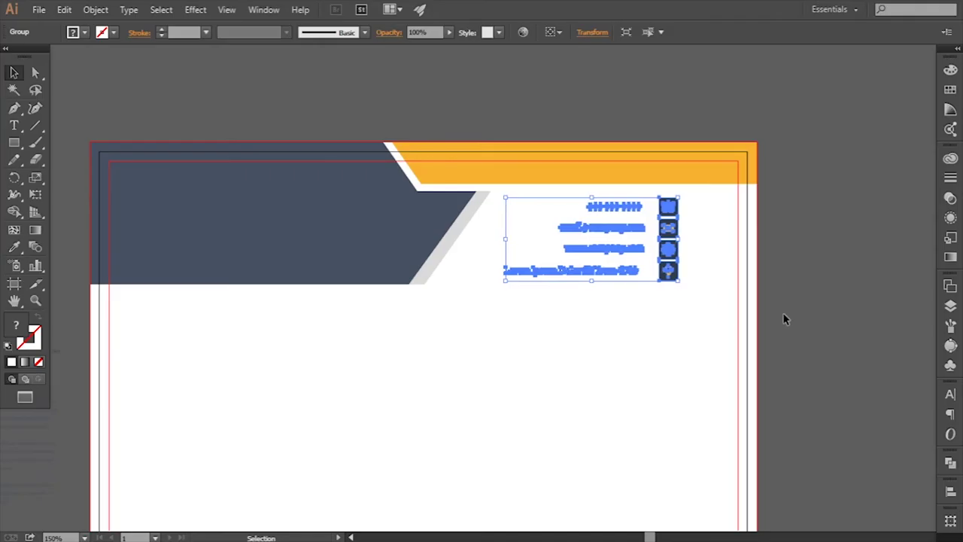
click(783, 320)
key(ctrl+minus)
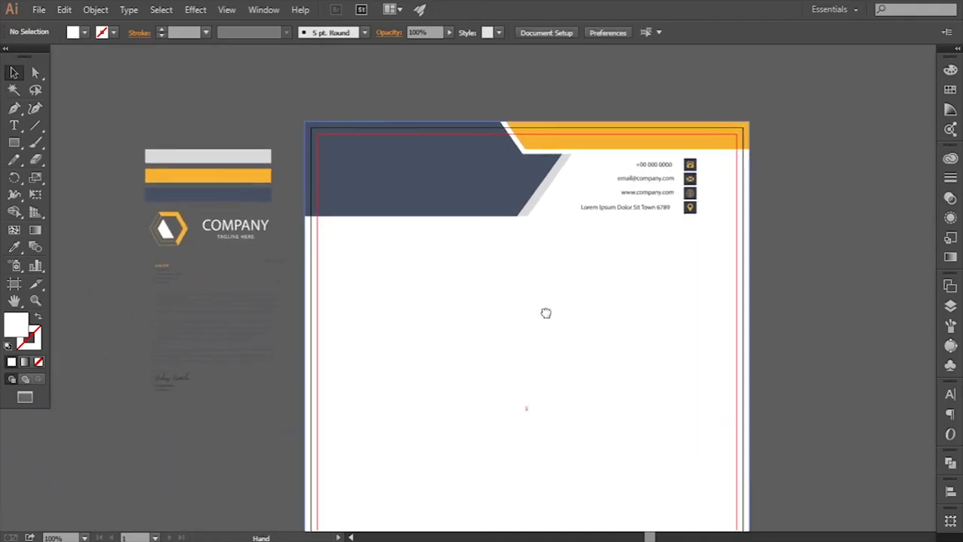
- Move the COMPANY logo onto the navy header and bring it to the front
drag(509, 349, 541, 282)
drag(241, 158, 423, 114)
right_click(422, 114)
mouse_move(497, 233)
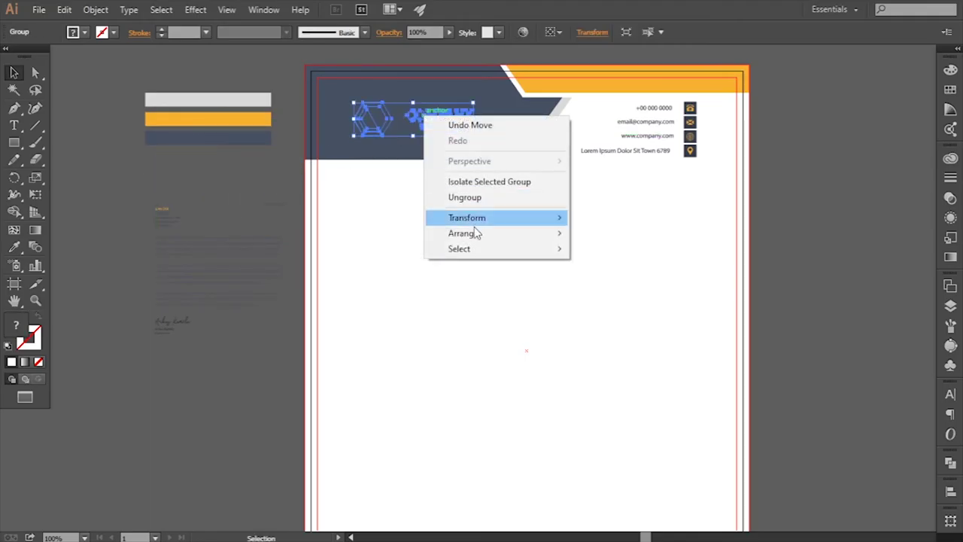
click(616, 234)
- Zoom in on the header and nudge the logo right and left into place
key(ctrl+plus)
drag(444, 206, 439, 346)
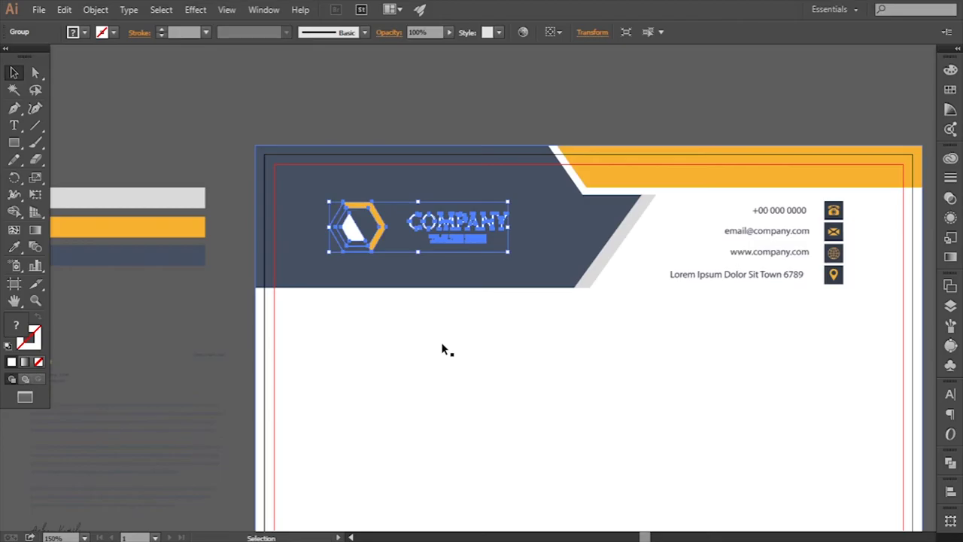
key(Right)
key(Right)
key(Right)
key(Right)
key(Right)
key(Right)
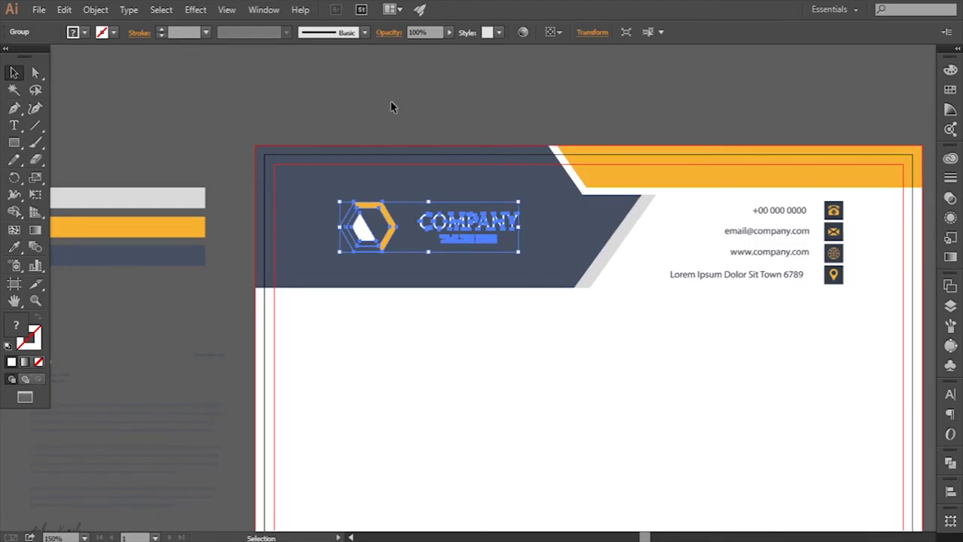
key(Left)
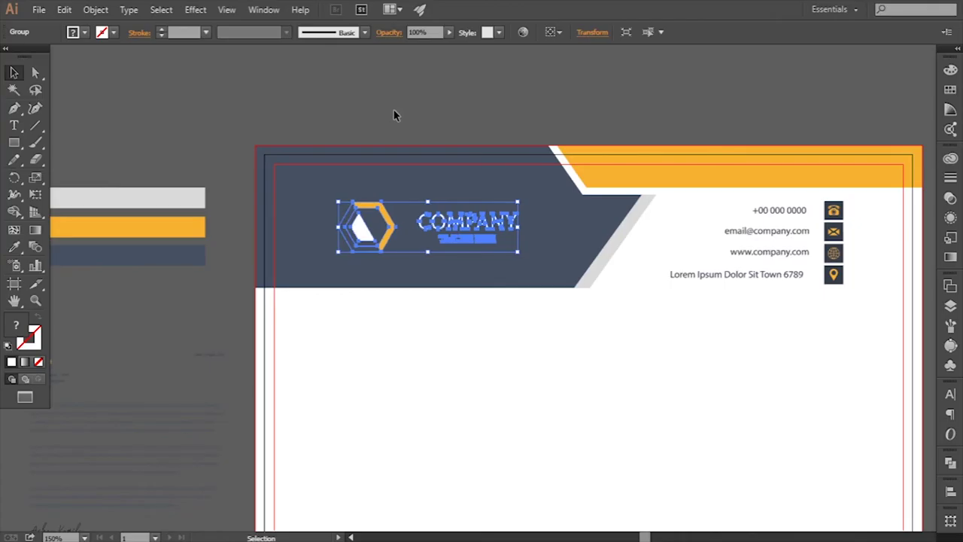
click(394, 113)
- Zoom out and check the logo's placement on the whole page
key(ctrl+minus)
drag(515, 401, 500, 357)
click(393, 189)
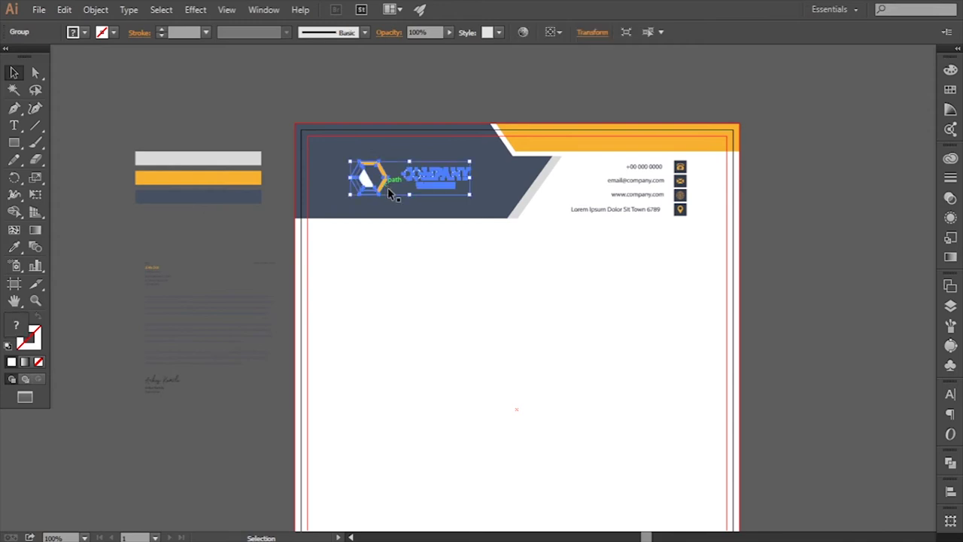
click(630, 344)
drag(512, 355, 513, 311)
- Move the letter body text group onto the page and bring it to the front
mouse_move(158, 224)
mouse_down()
mouse_move(510, 371)
mouse_move(488, 273)
mouse_up()
right_click(465, 218)
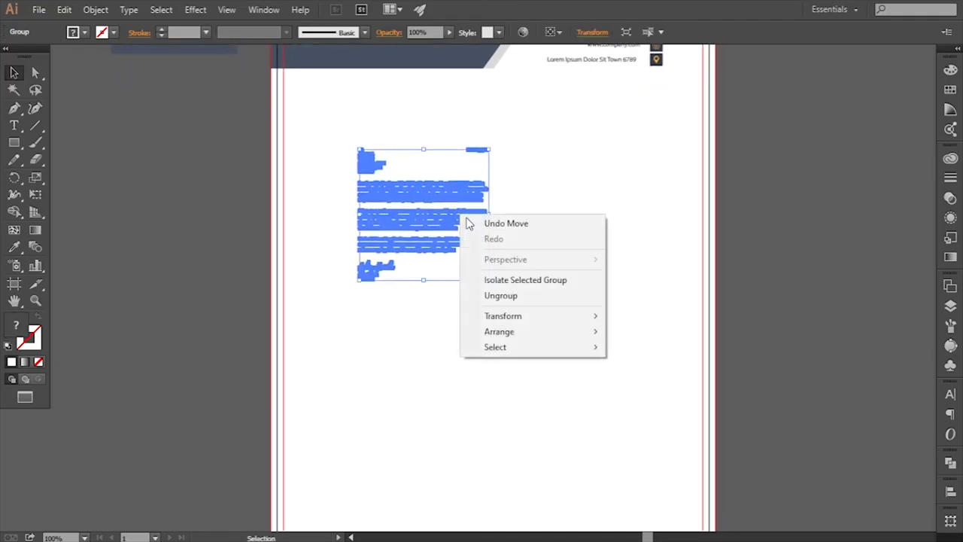
click(633, 335)
scroll(555, 339, down, 1)
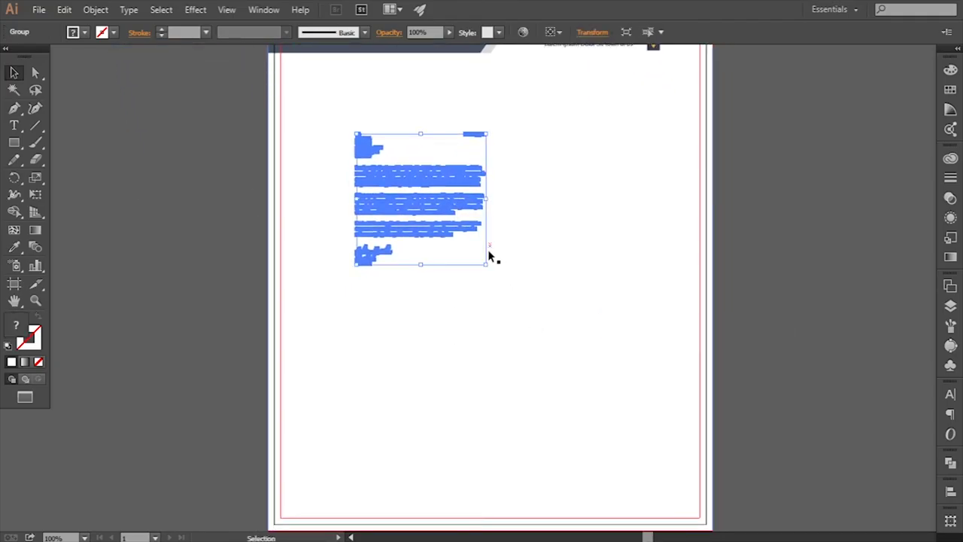
- Enlarge the letter text from its corners and nudge it left and up
drag(486, 264, 659, 444)
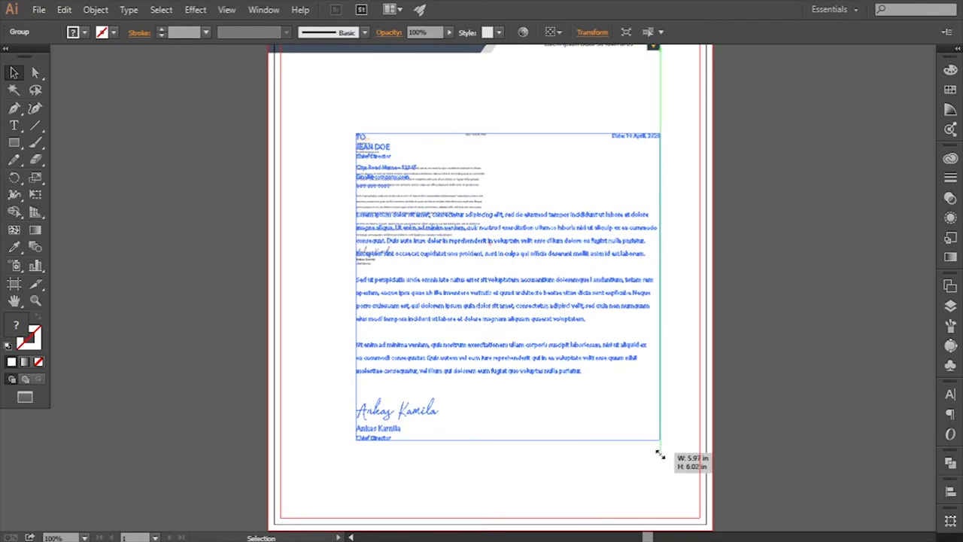
drag(355, 135, 324, 102)
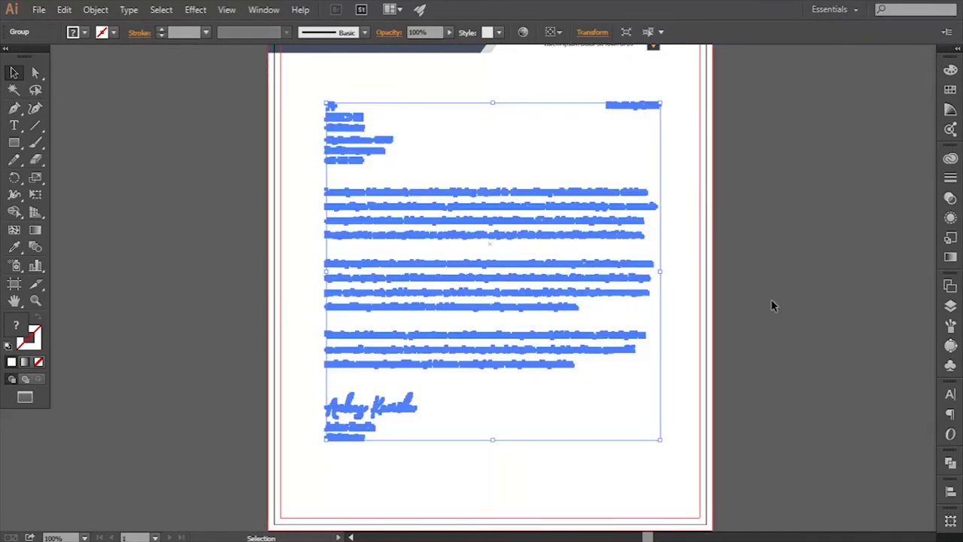
key(Left)
key(Left)
key(Left)
key(Left)
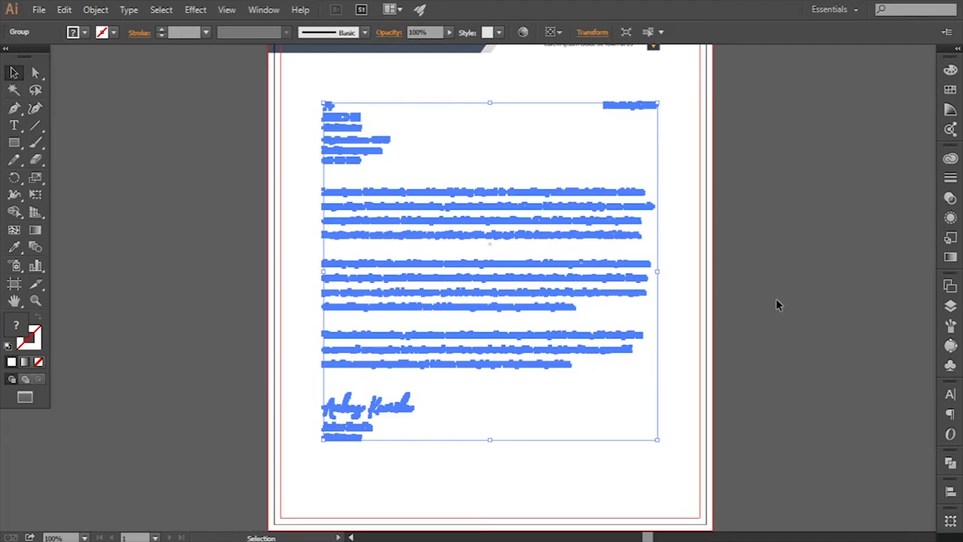
key(ctrl+minus)
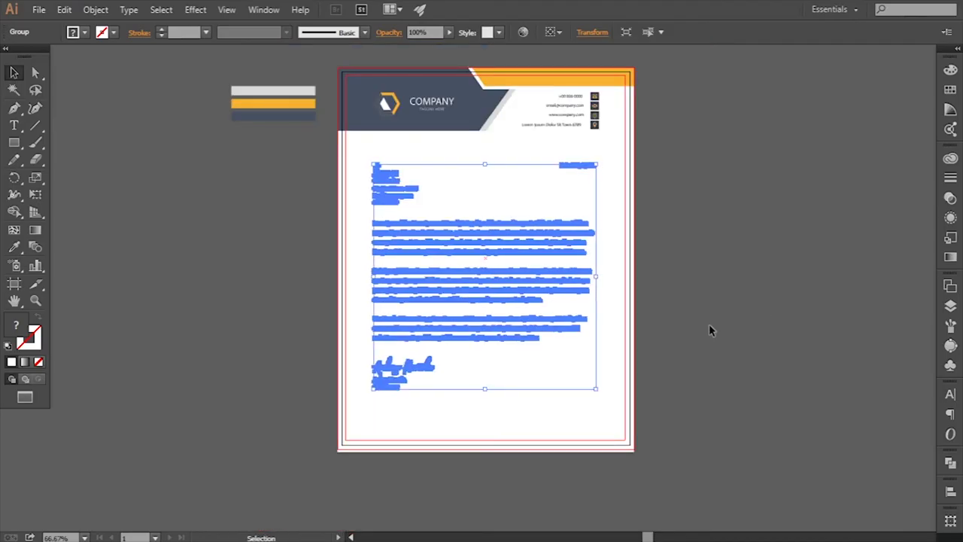
key(Up)
key(Up)
key(Up)
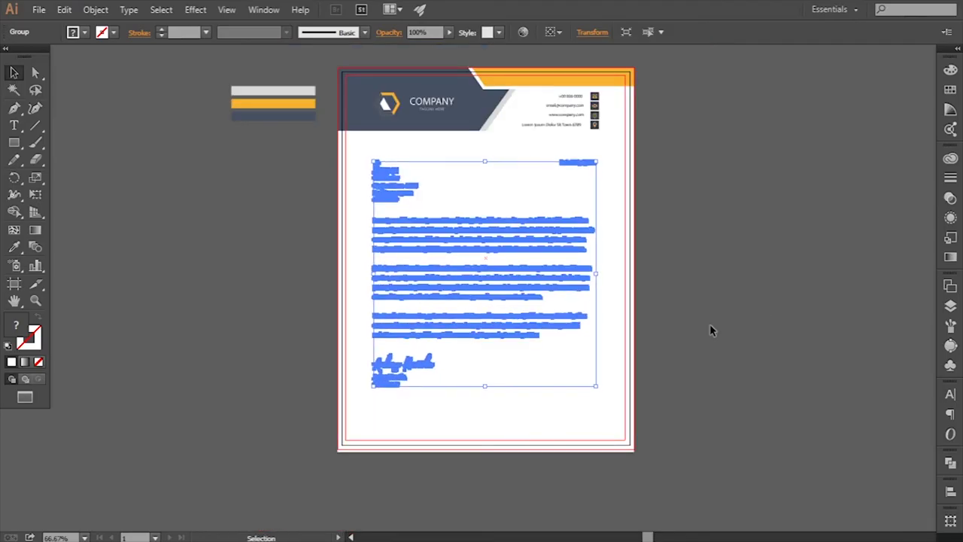
click(711, 365)
- Review the placed letter text and signature across the page
scroll(690, 368, down, 1)
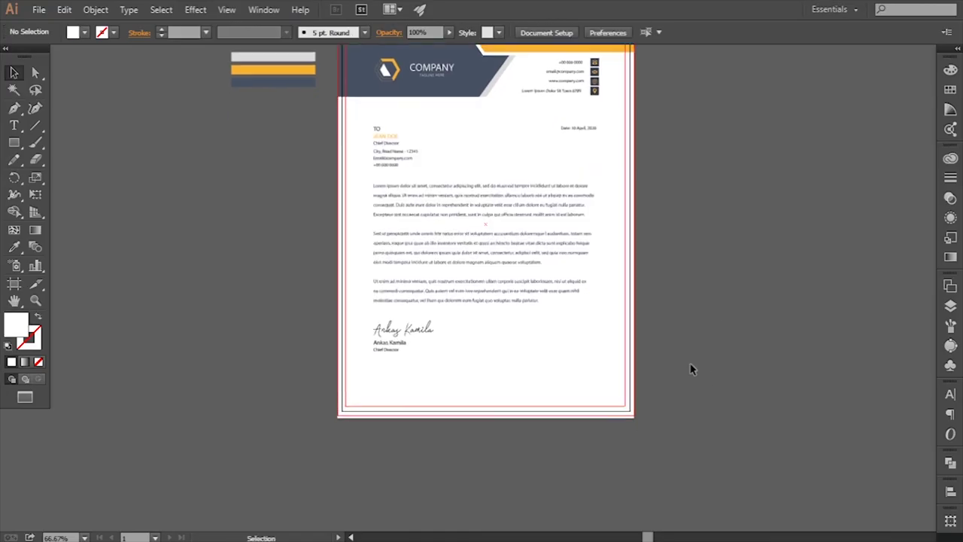
click(425, 331)
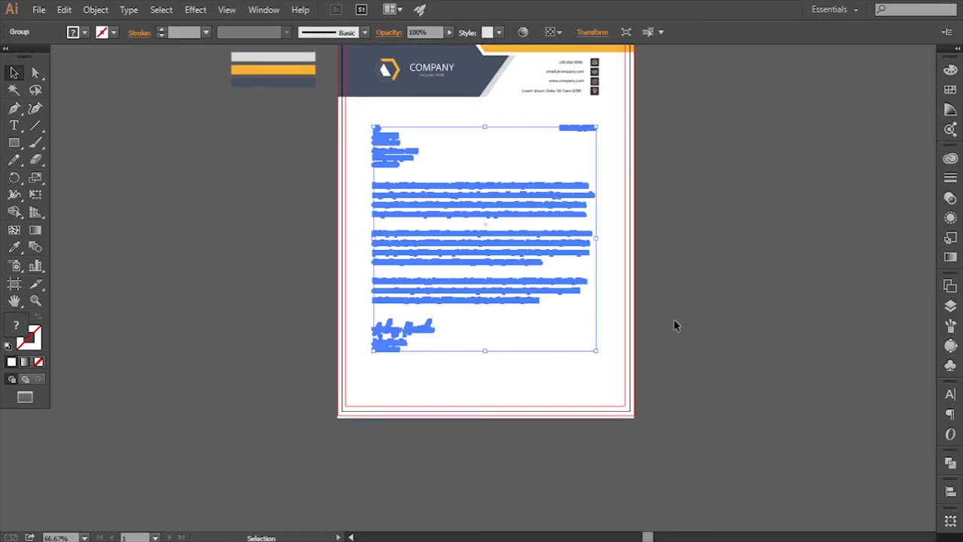
click(674, 324)
scroll(529, 370, down, 1)
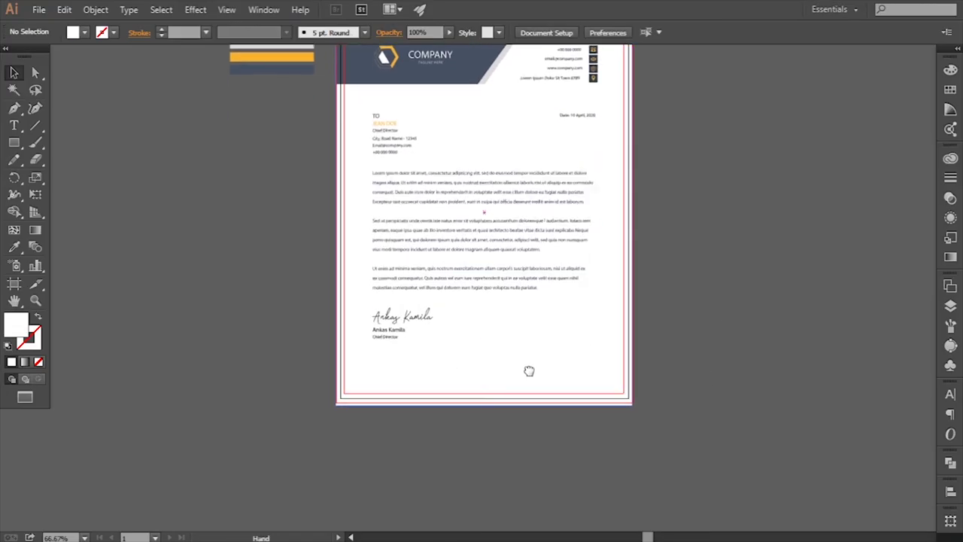
scroll(429, 355, left, 1)
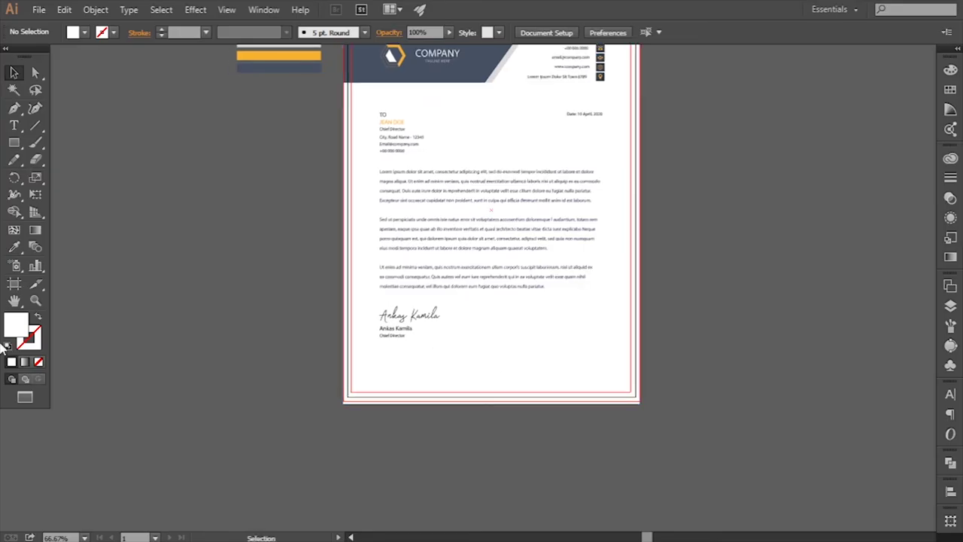
- Shorten the page-sized white rectangle slightly from its bottom edge
click(13, 142)
key(ctrl+plus)
scroll(436, 391, down, 3)
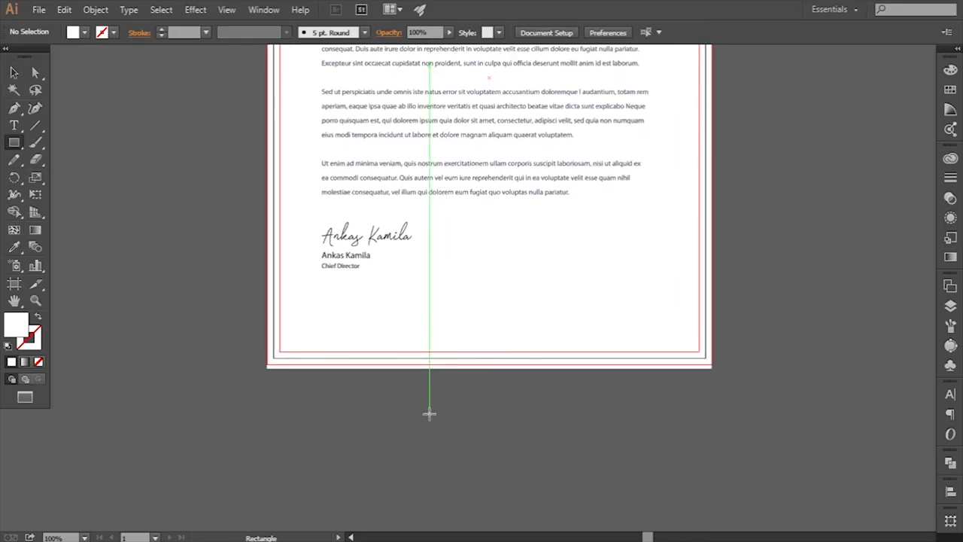
key(ctrl+plus)
scroll(391, 427, down, 1)
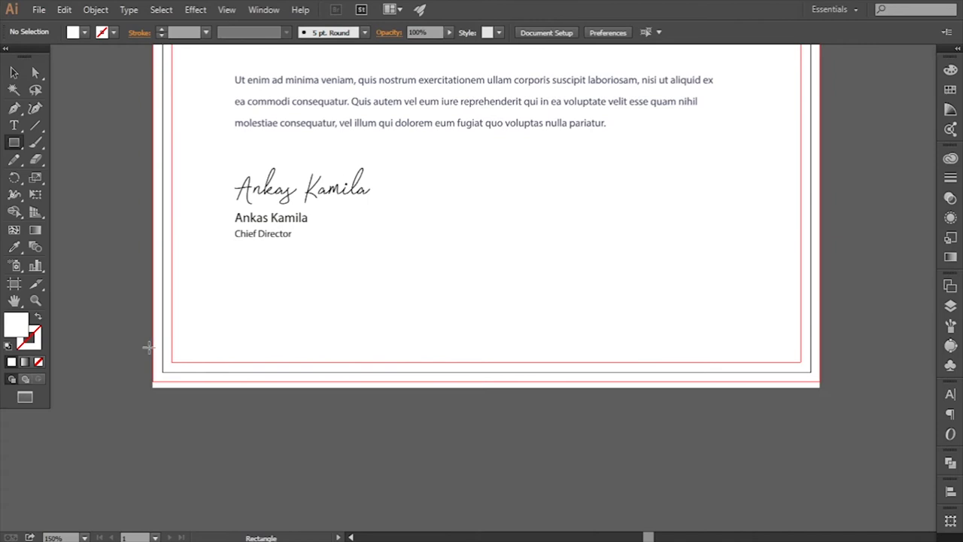
key(v)
click(483, 379)
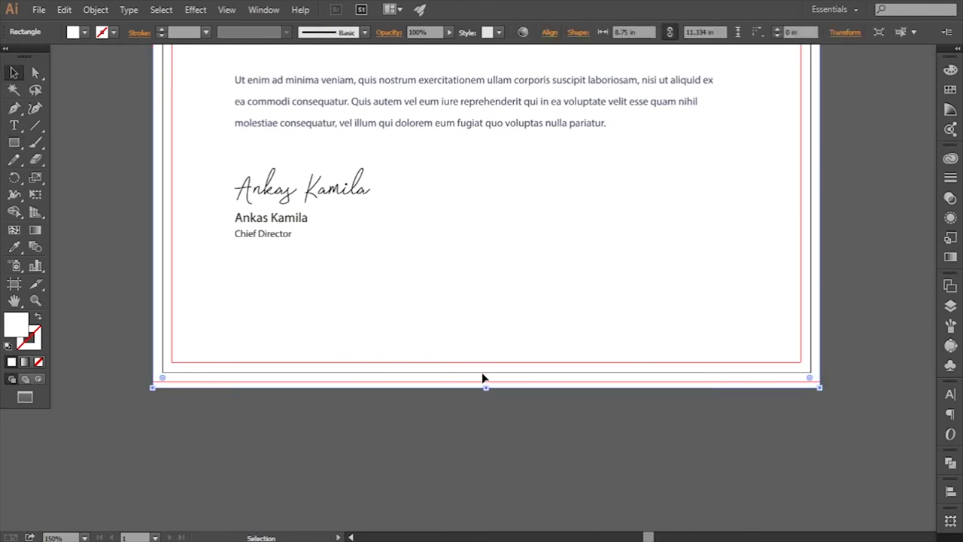
drag(486, 387, 485, 380)
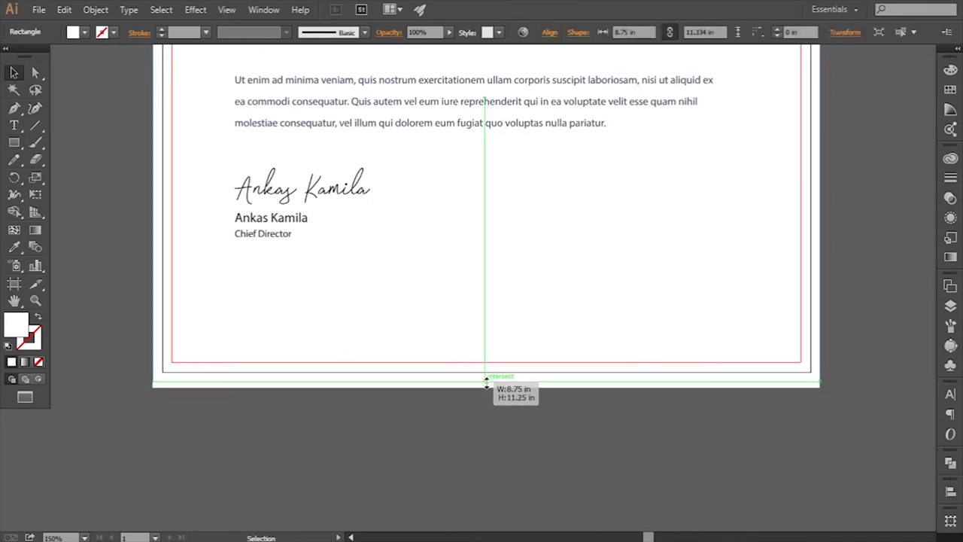
click(408, 436)
- Draw a rectangle across the page bottom and fill it with the header's orange
scroll(409, 437, down, 1)
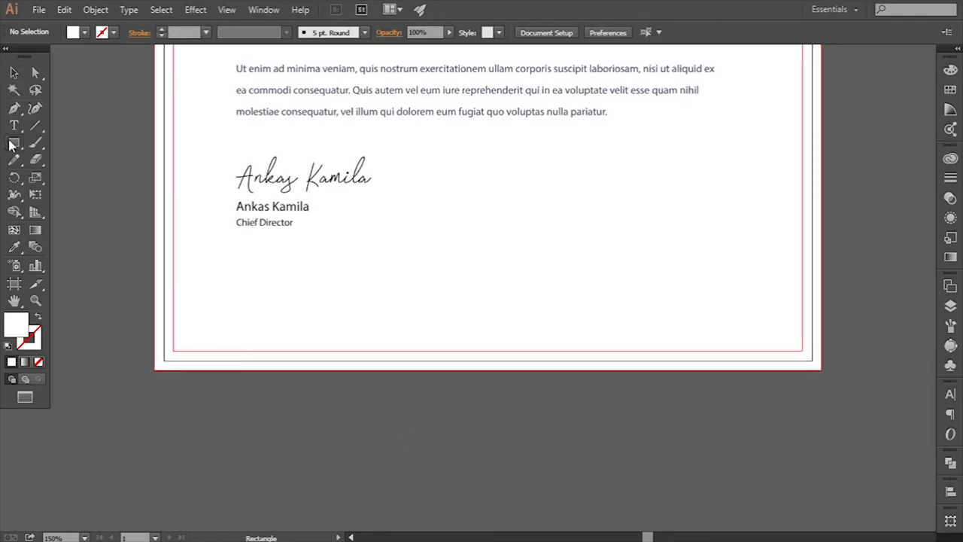
mouse_move(154, 327)
mouse_down()
mouse_move(826, 378)
mouse_move(820, 369)
mouse_up()
click(13, 247)
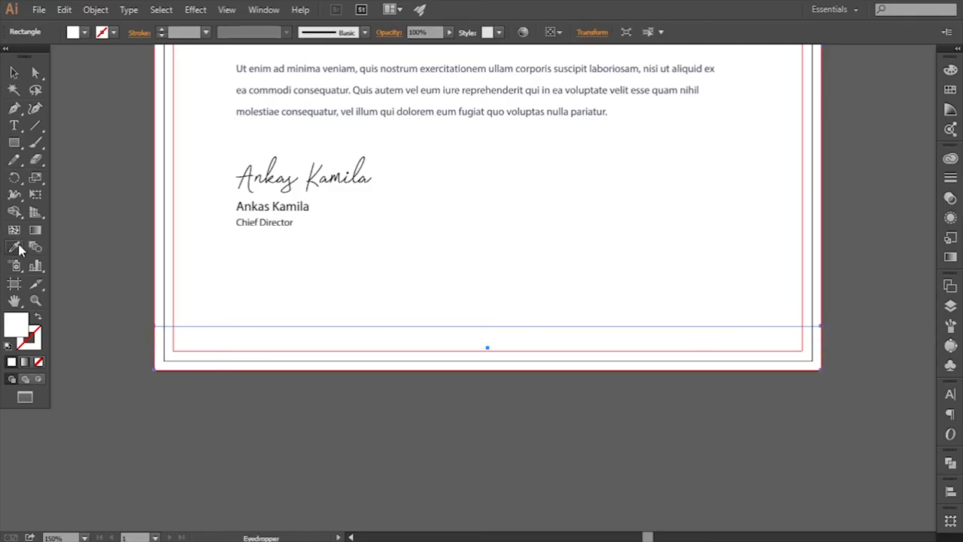
drag(85, 126, 146, 309)
scroll(146, 248, up, 5)
scroll(129, 206, up, 5)
click(129, 157)
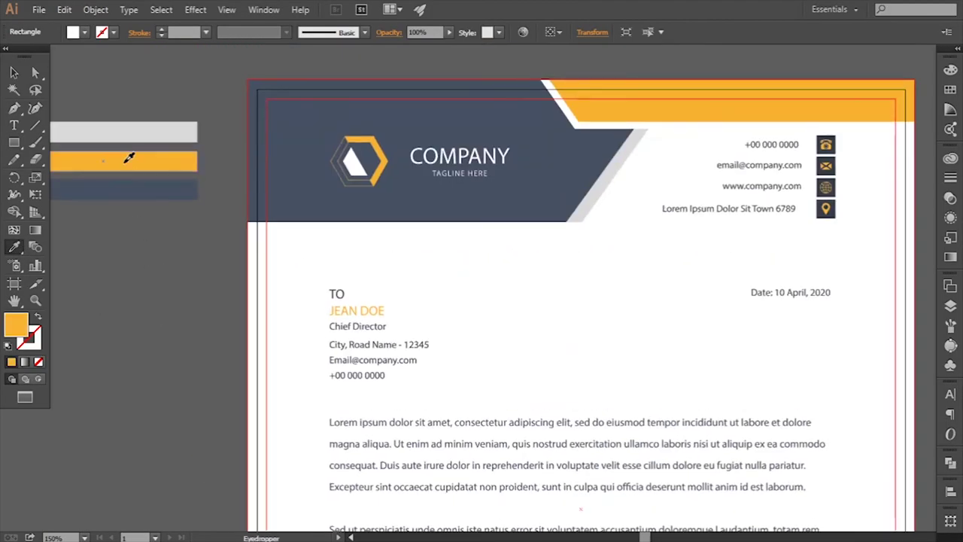
scroll(128, 158, down, 6)
scroll(278, 85, down, 5)
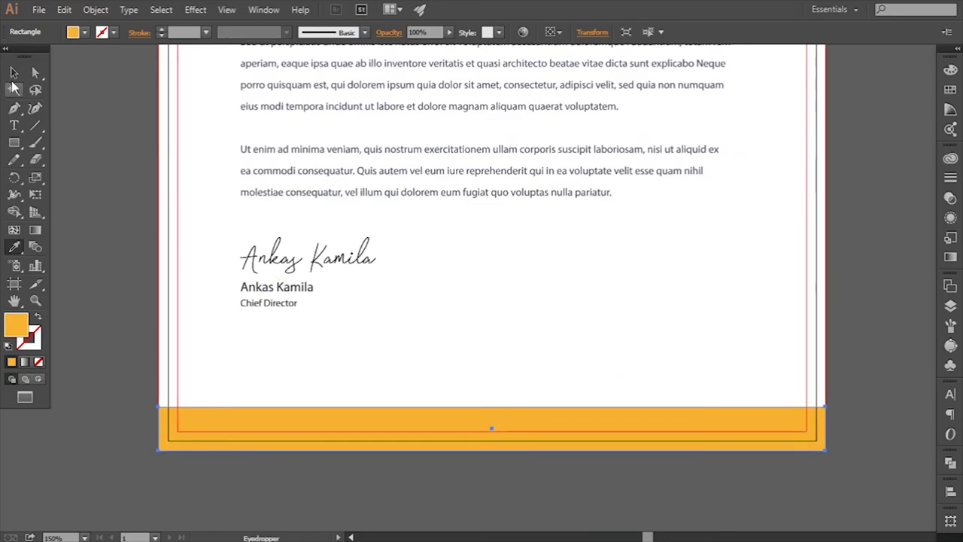
- Lower the orange band's top edge to make it about 0.48 in tall
click(13, 72)
scroll(264, 318, down, 1)
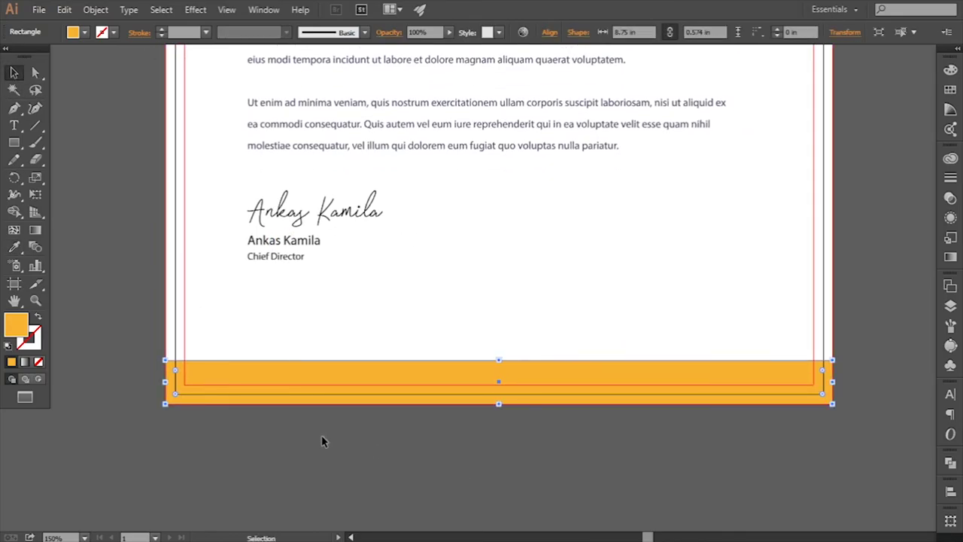
drag(500, 361, 501, 369)
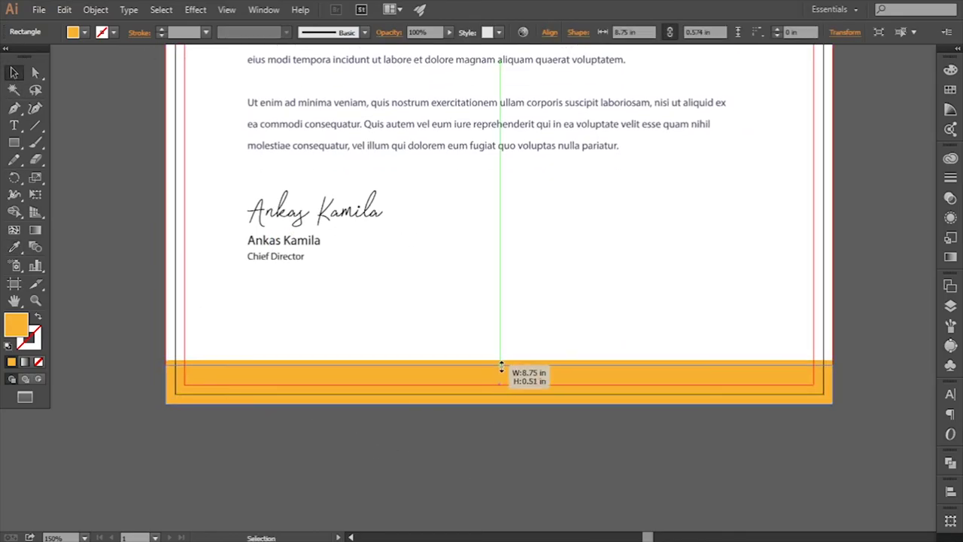
click(480, 452)
scroll(307, 388, right, 1)
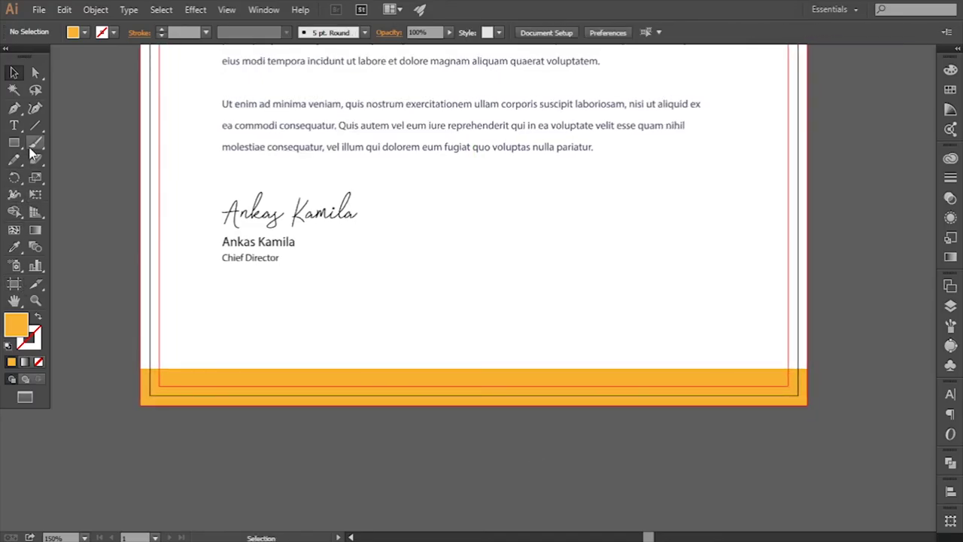
- Draw a closed four-point Pen shape over the orange band's right end
drag(400, 361, 383, 361)
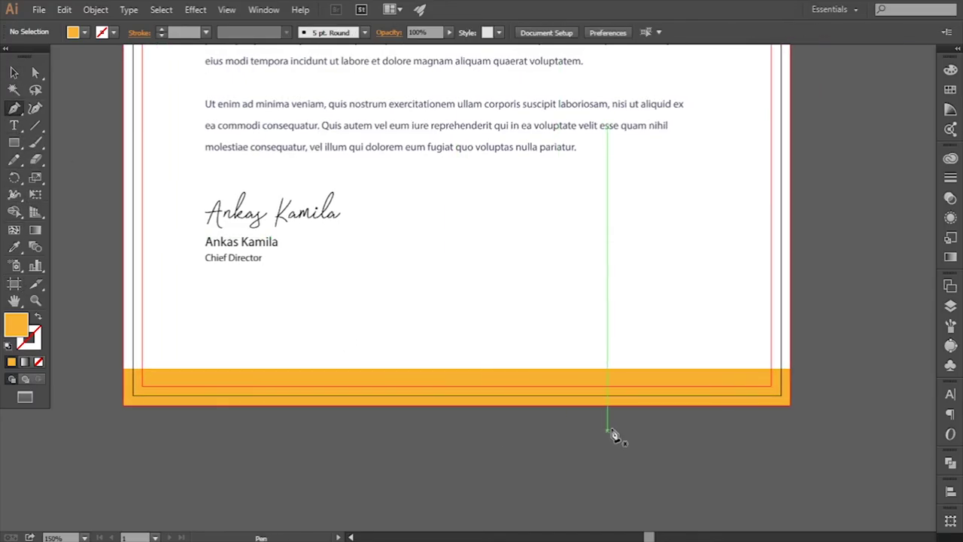
click(592, 410)
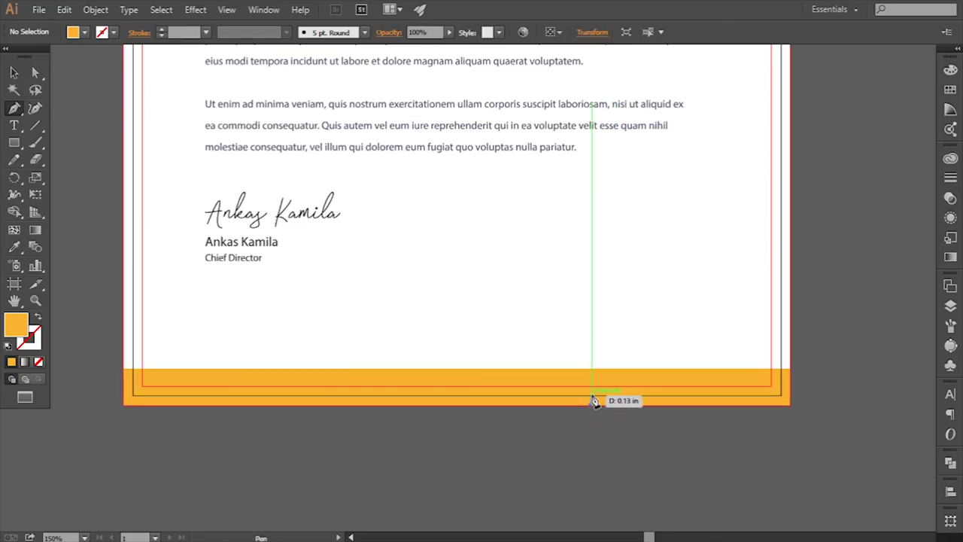
click(592, 388)
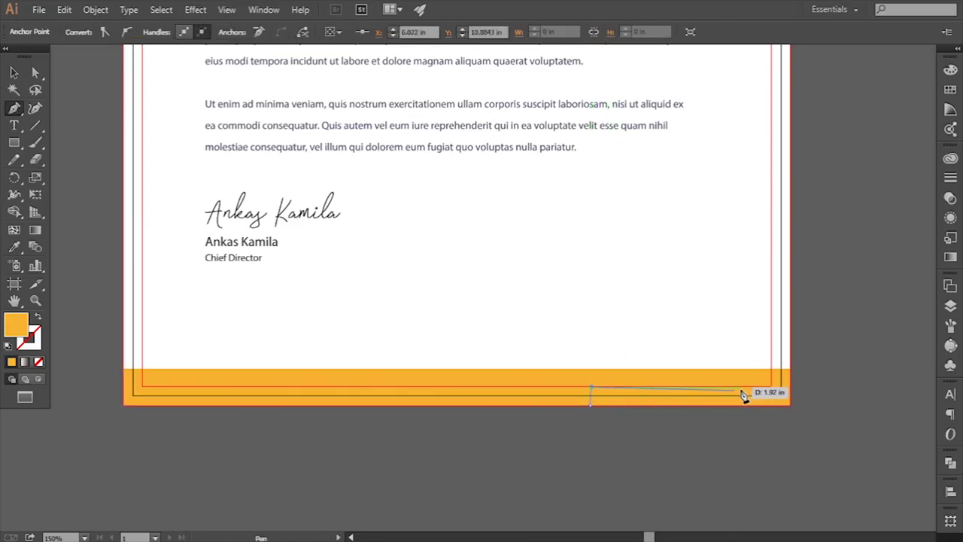
click(788, 381)
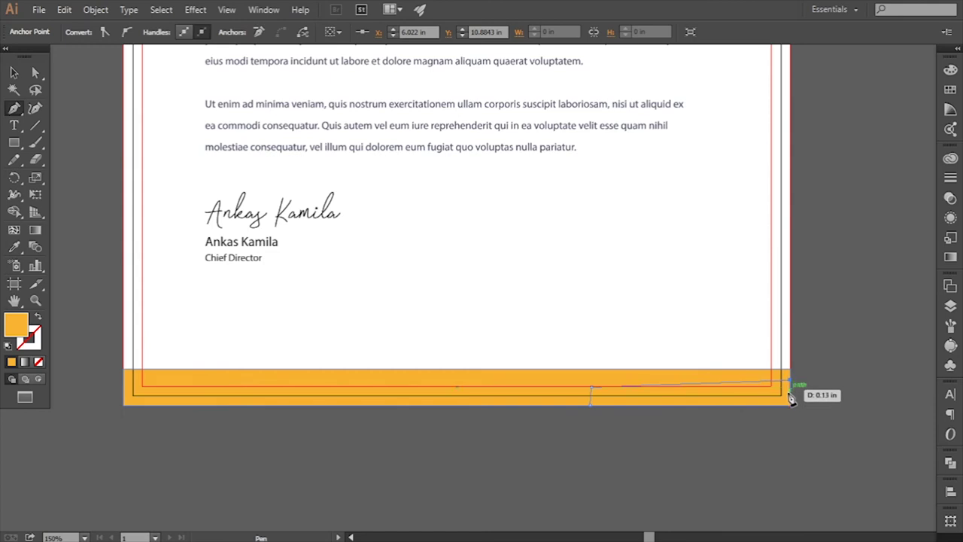
click(789, 405)
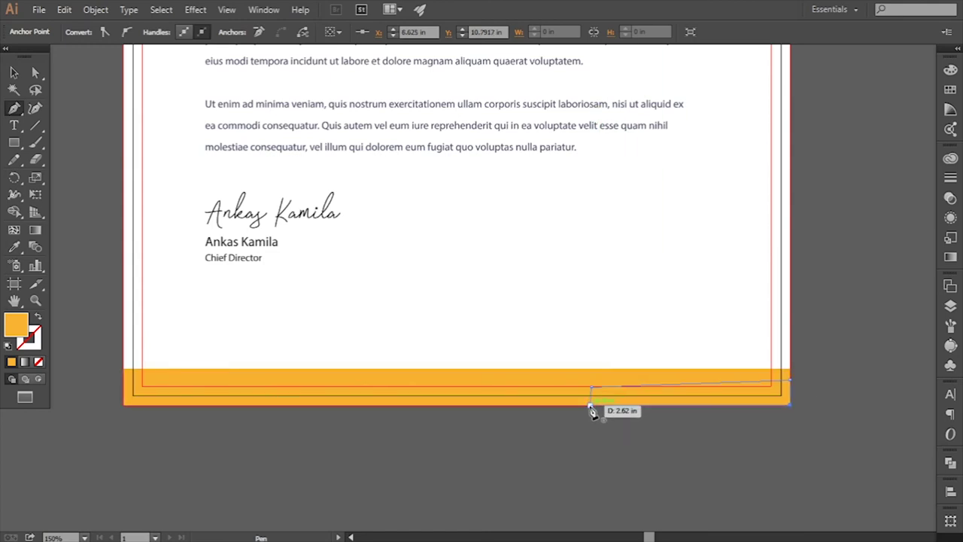
click(592, 404)
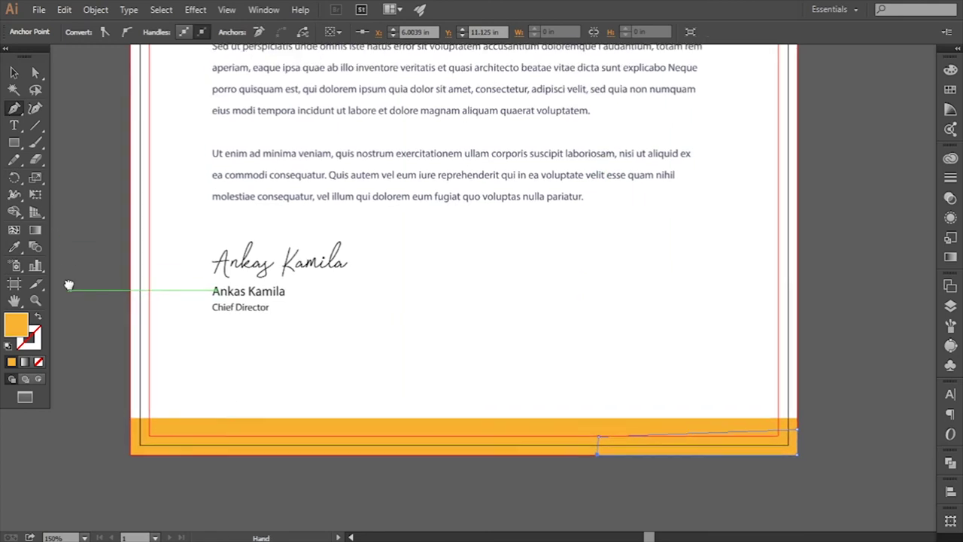
- Fill the new shape with navy sampled from the header block
scroll(101, 248, up, 8)
scroll(140, 255, up, 4)
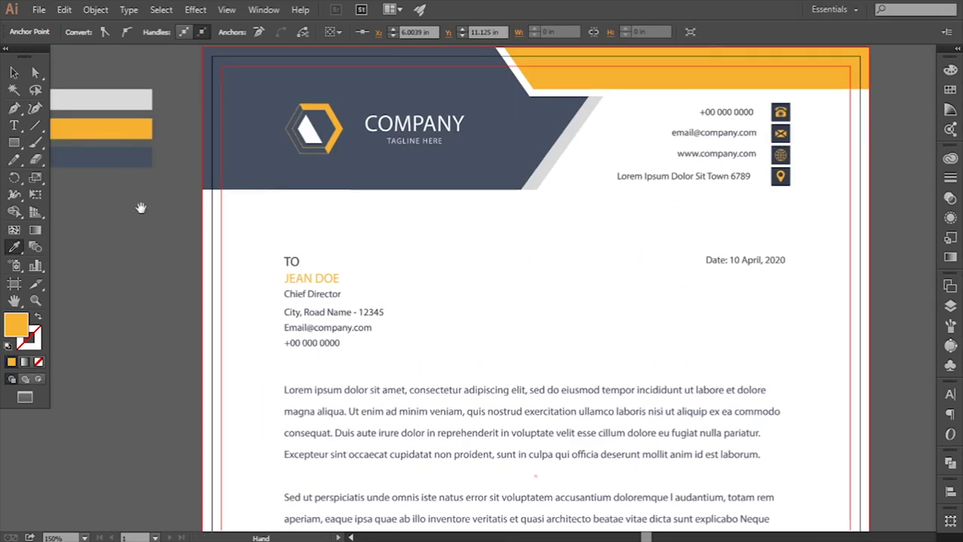
click(133, 149)
scroll(151, 128, down, 5)
scroll(213, 154, down, 4)
scroll(286, 279, down, 2)
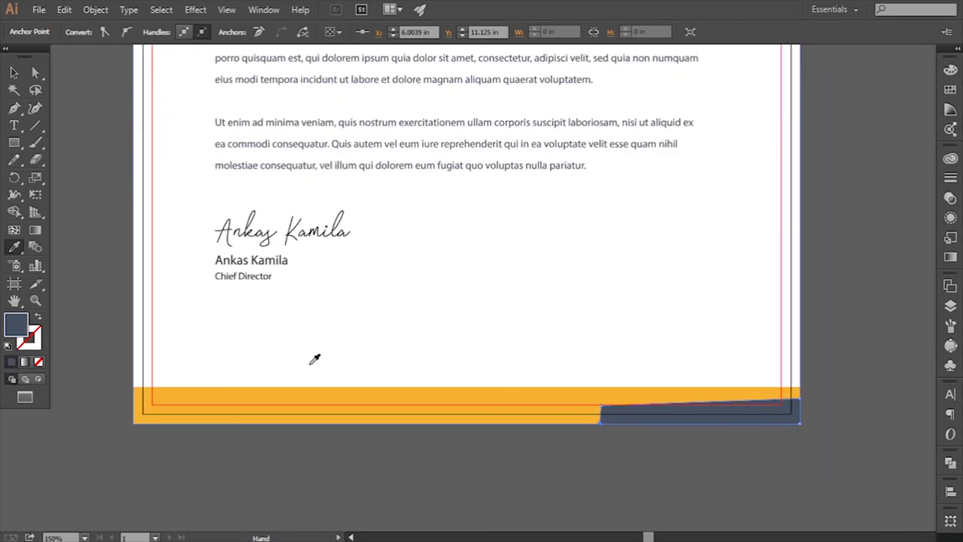
- Drag the navy shape's top-left anchor up and right to slant its left end
click(35, 72)
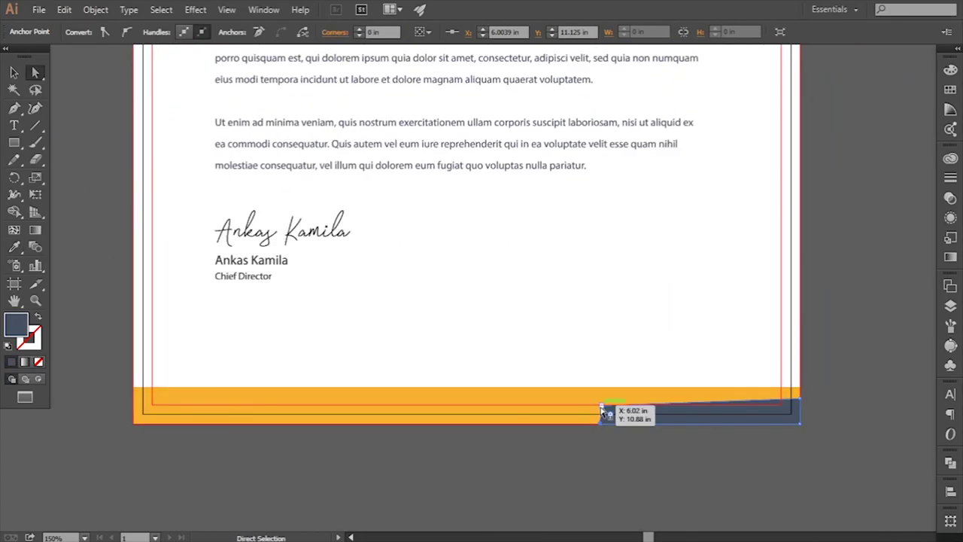
drag(602, 408, 613, 398)
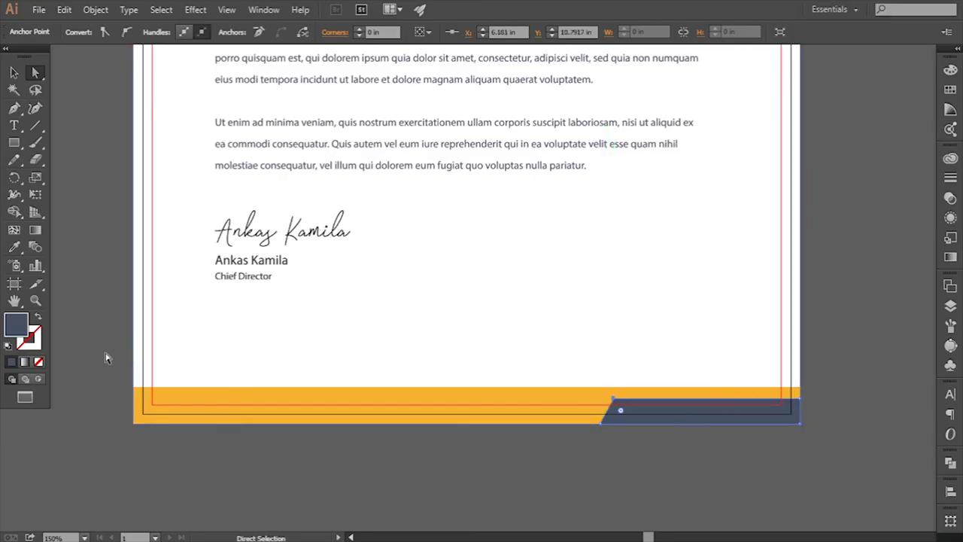
click(17, 72)
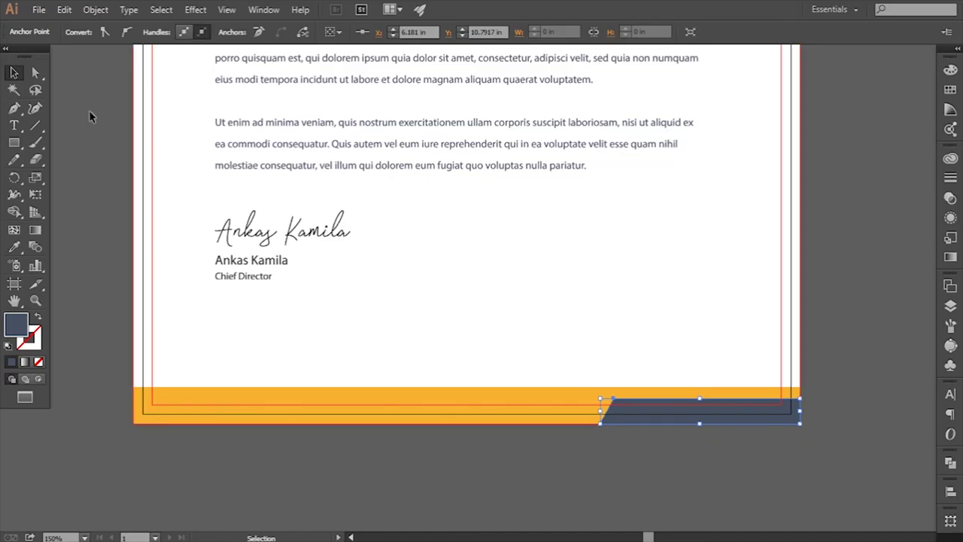
- Nudge the navy shape's right-side anchors down to level its top edge
click(36, 73)
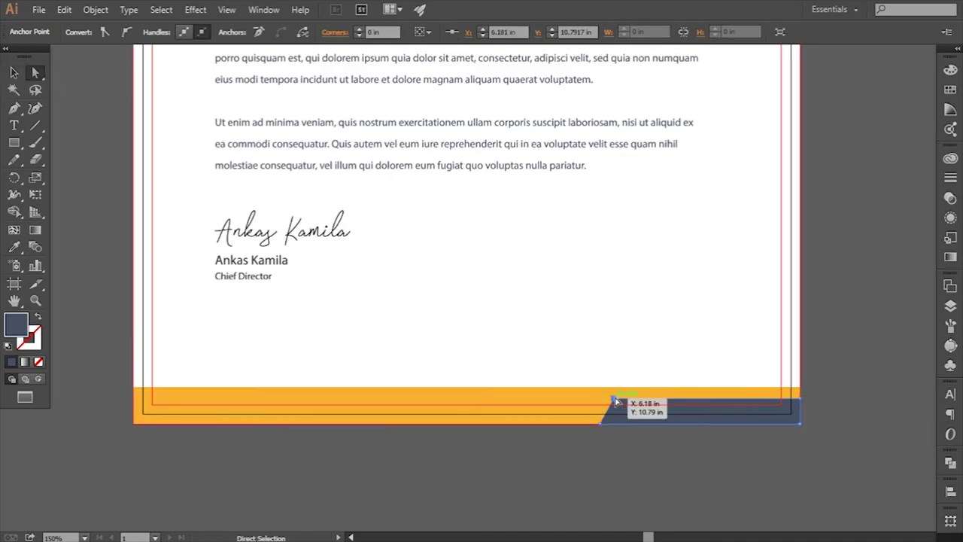
drag(851, 393, 796, 419)
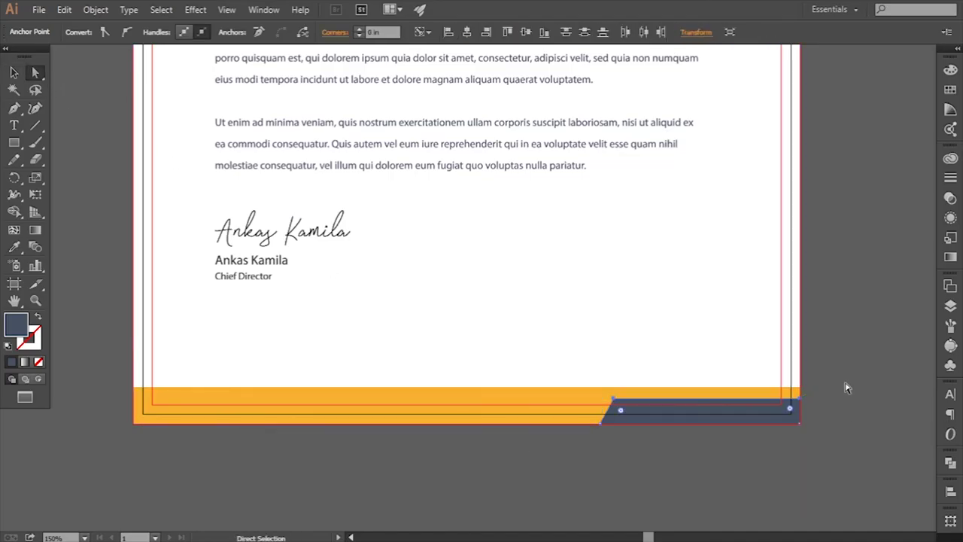
key(Down)
key(Down)
key(Down)
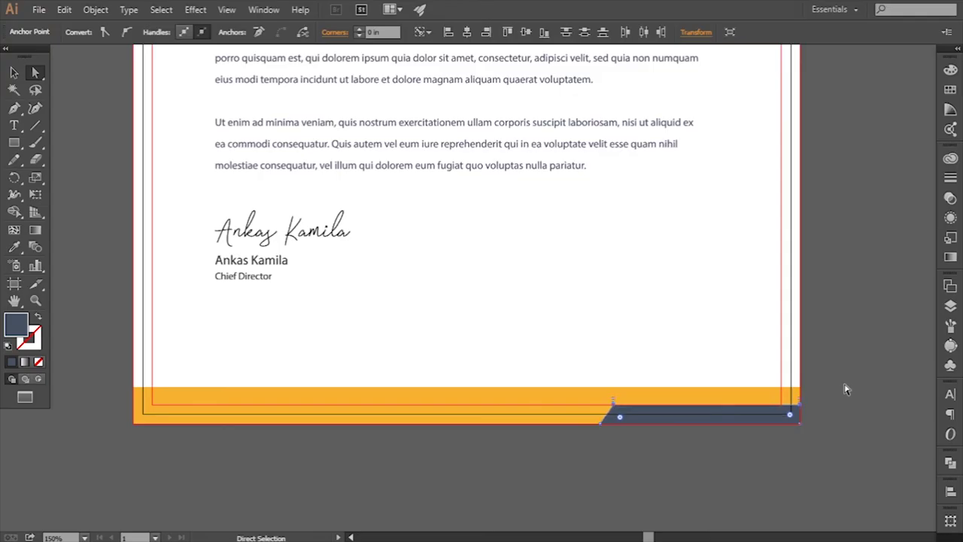
click(808, 440)
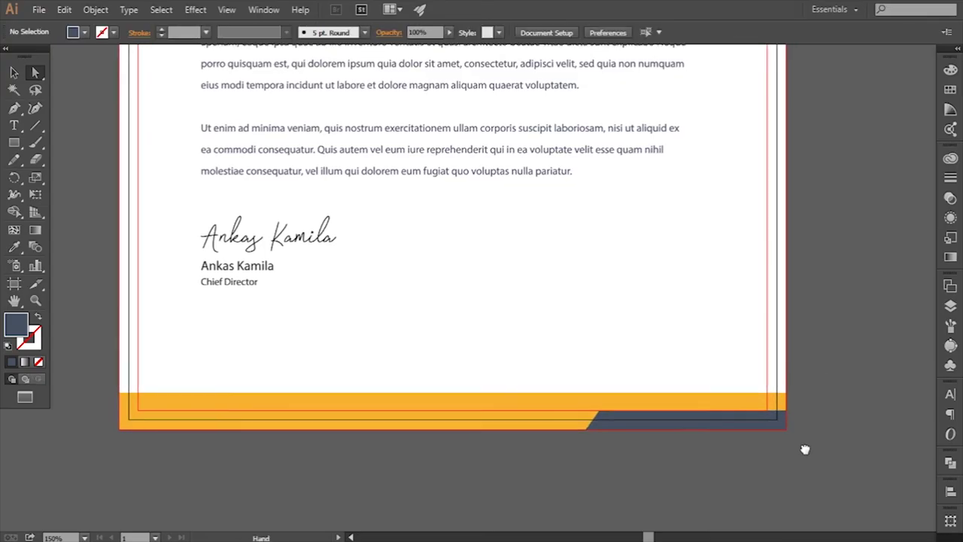
click(595, 429)
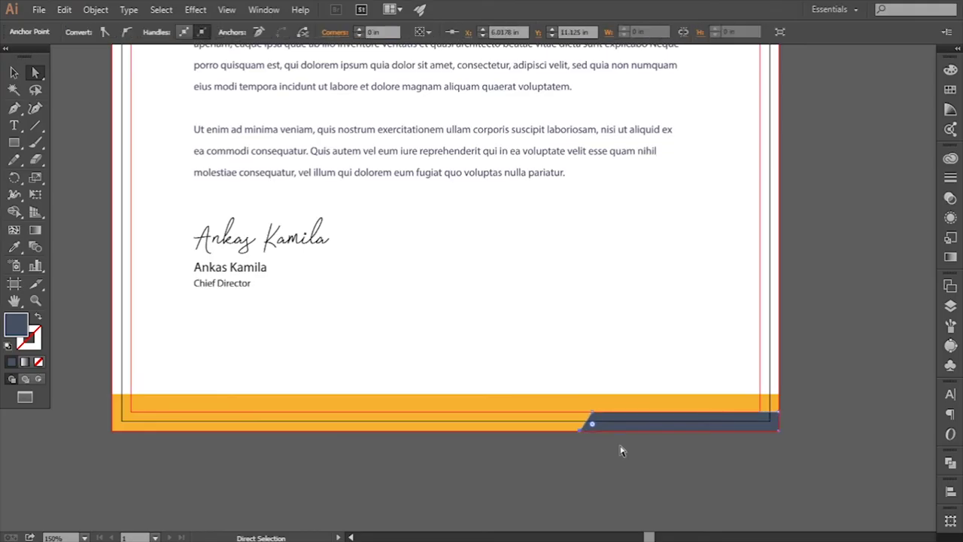
drag(615, 454, 615, 452)
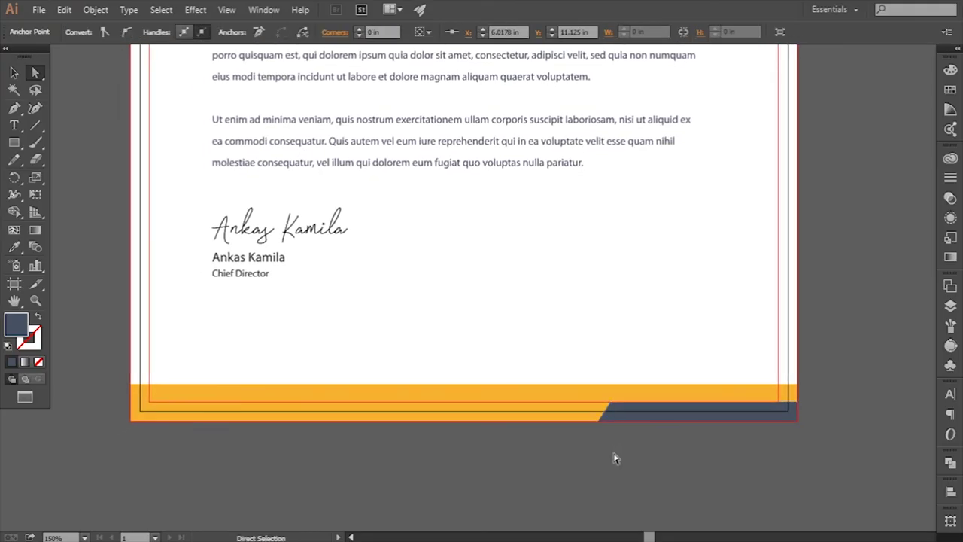
click(615, 457)
- Draw a second navy rectangle over the footer's right end and slant its left edge
click(15, 143)
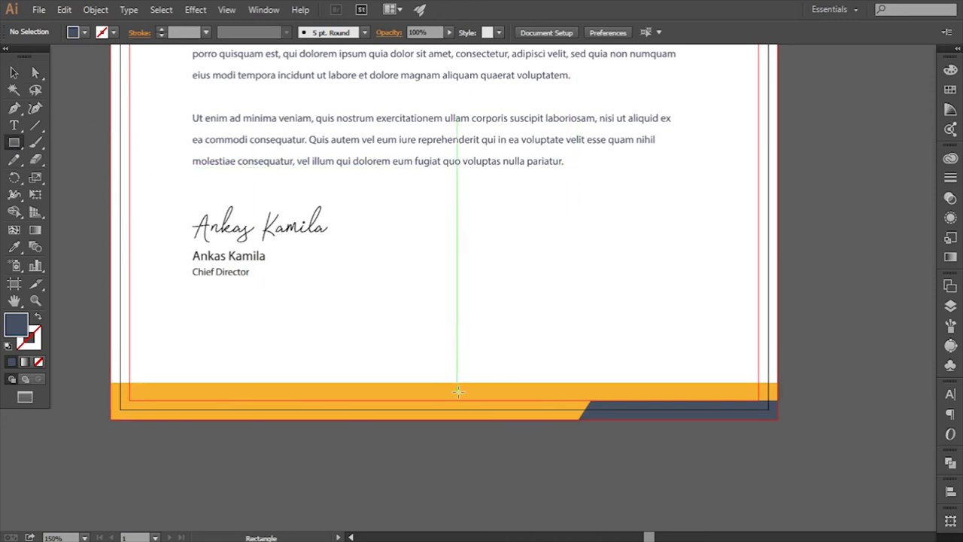
drag(546, 359, 778, 389)
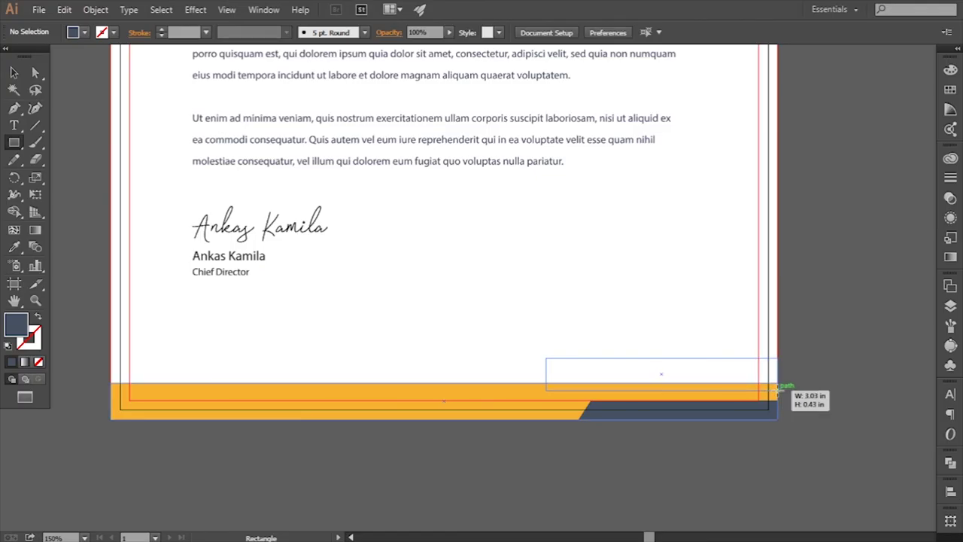
drag(778, 389, 778, 389)
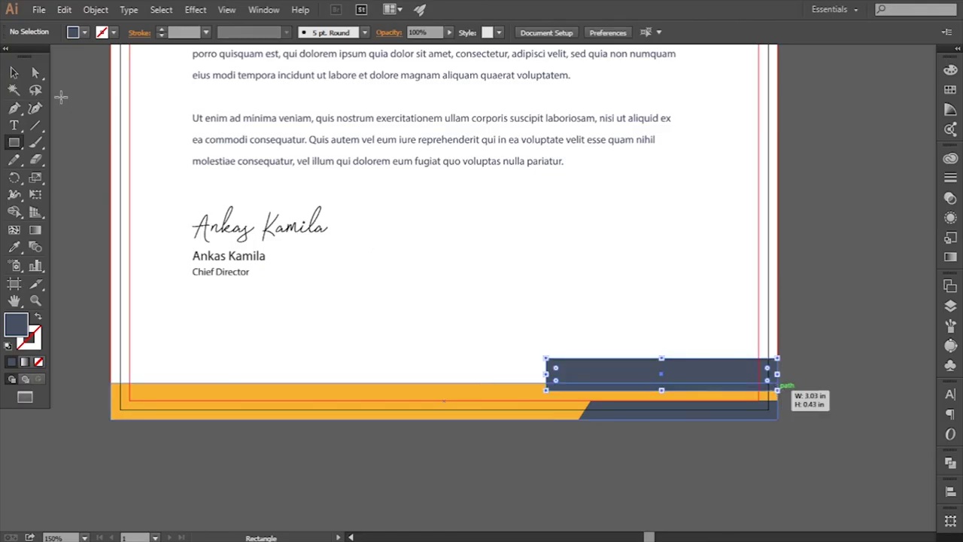
key(a)
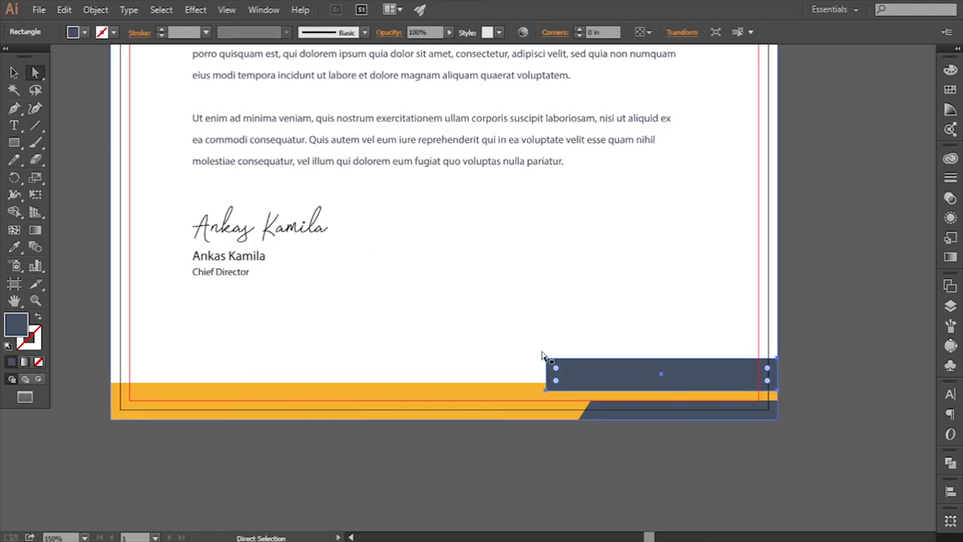
drag(545, 358, 551, 359)
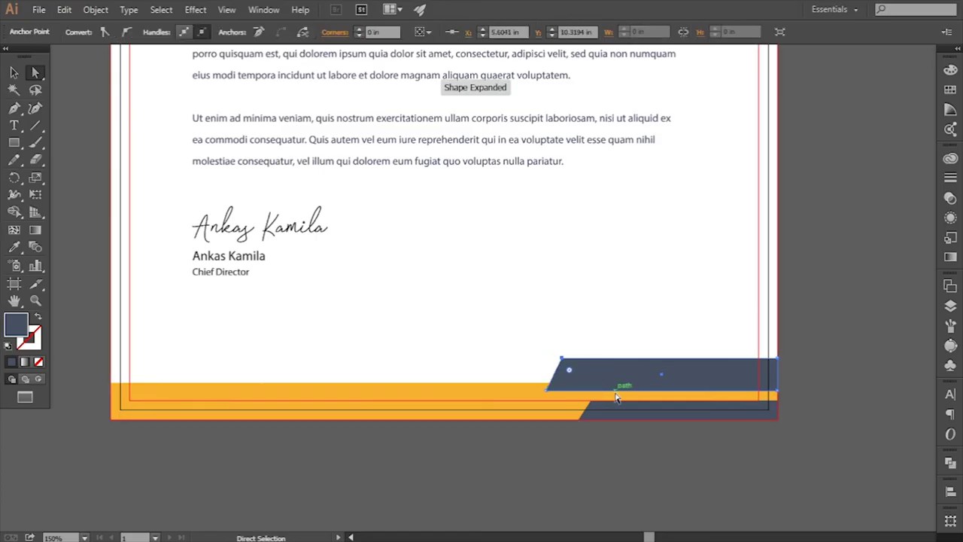
drag(617, 397, 620, 398)
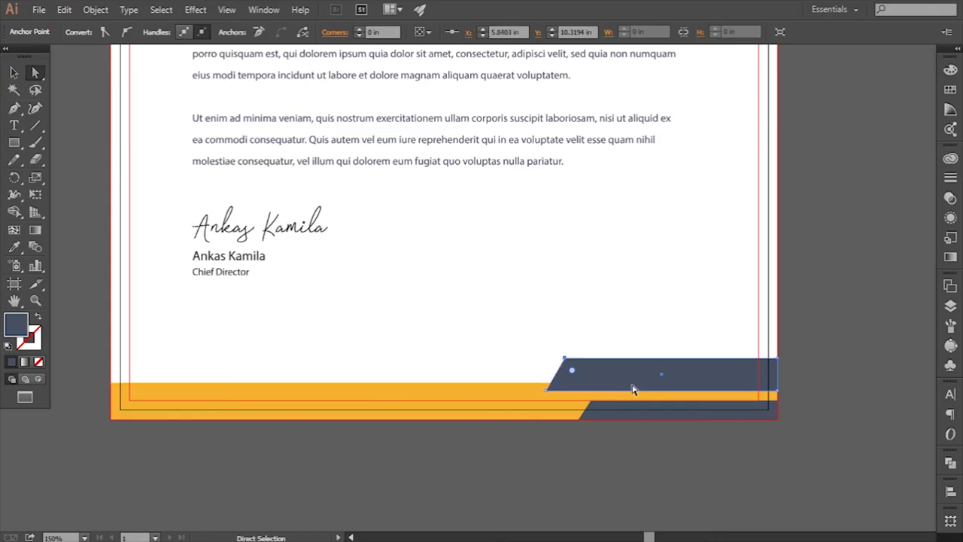
- Adjust the height of the navy shape's top-right corner
drag(770, 351, 811, 376)
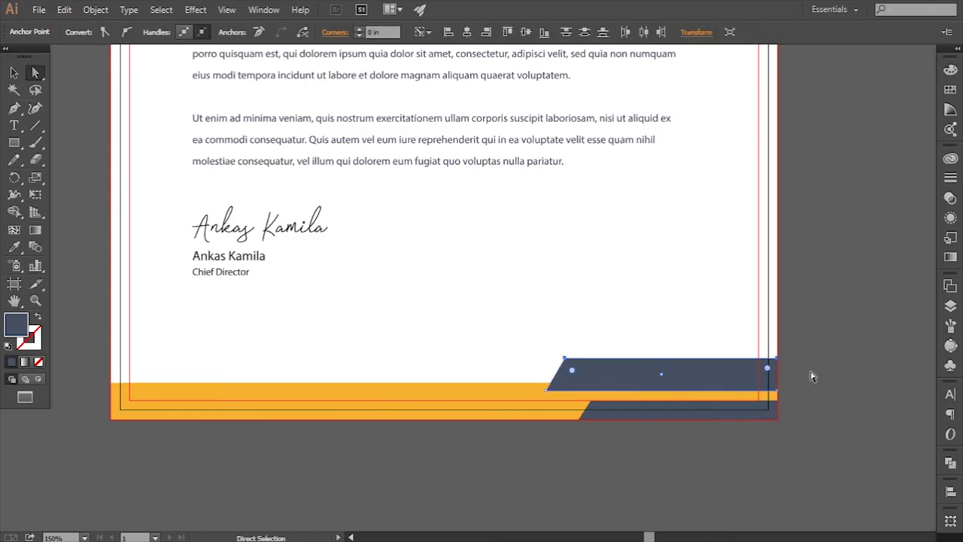
key(Down)
key(Down)
key(Down)
key(Down)
key(Down)
key(Down)
key(Down)
key(Down)
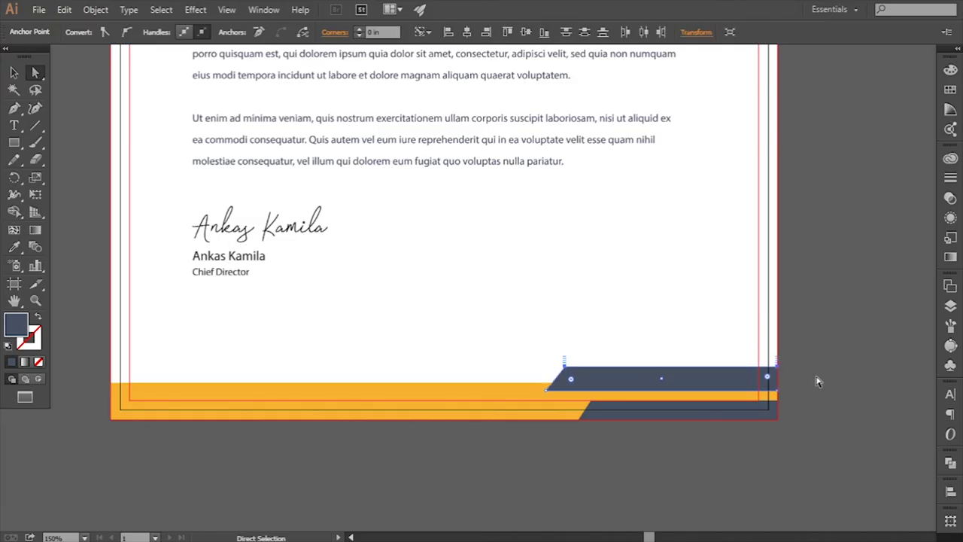
key(Up)
key(Up)
key(Up)
key(Up)
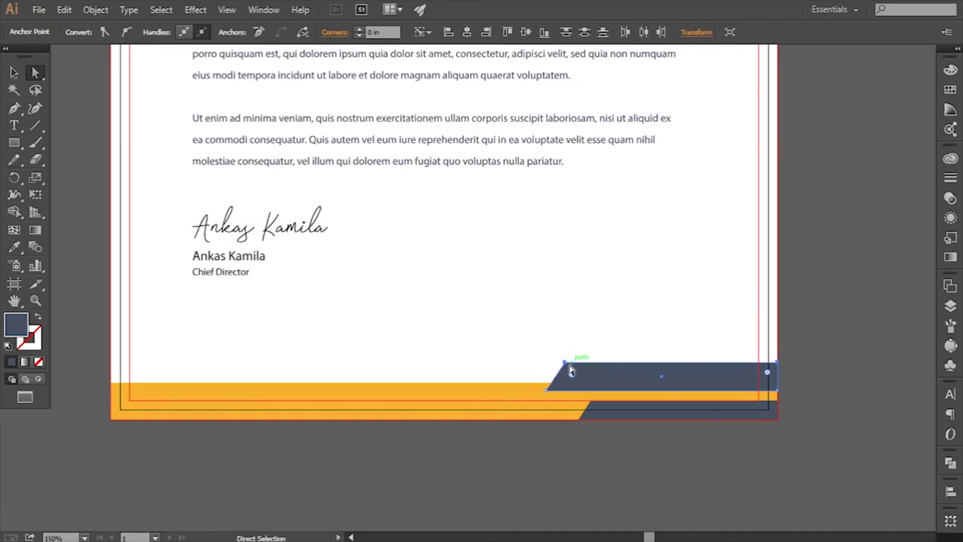
click(571, 371)
click(583, 458)
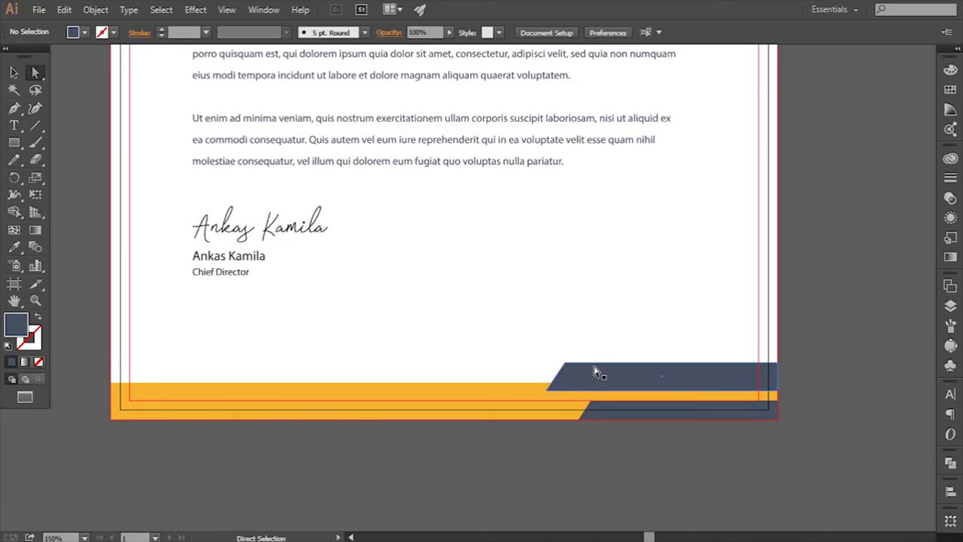
drag(588, 373, 574, 373)
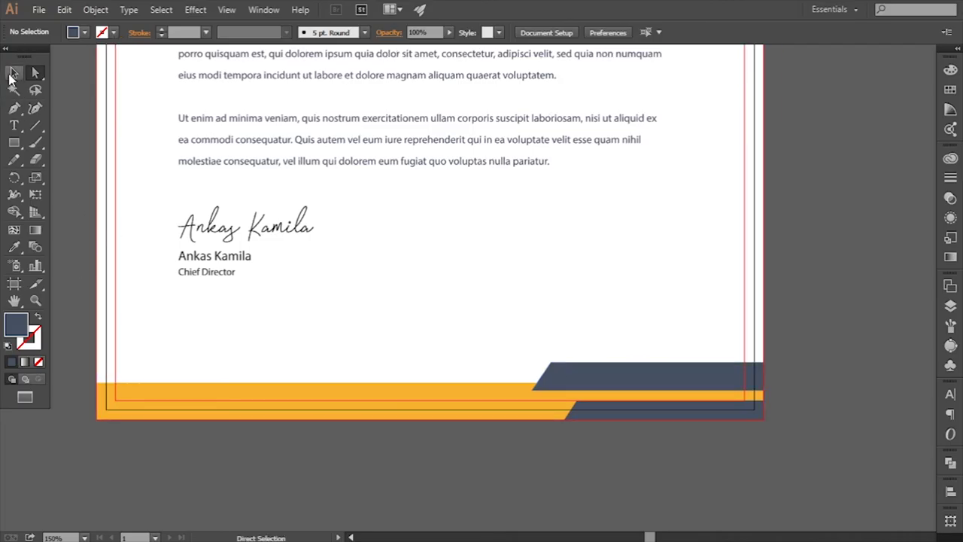
- Nudge the whole navy footer shape up slightly
click(14, 73)
click(580, 384)
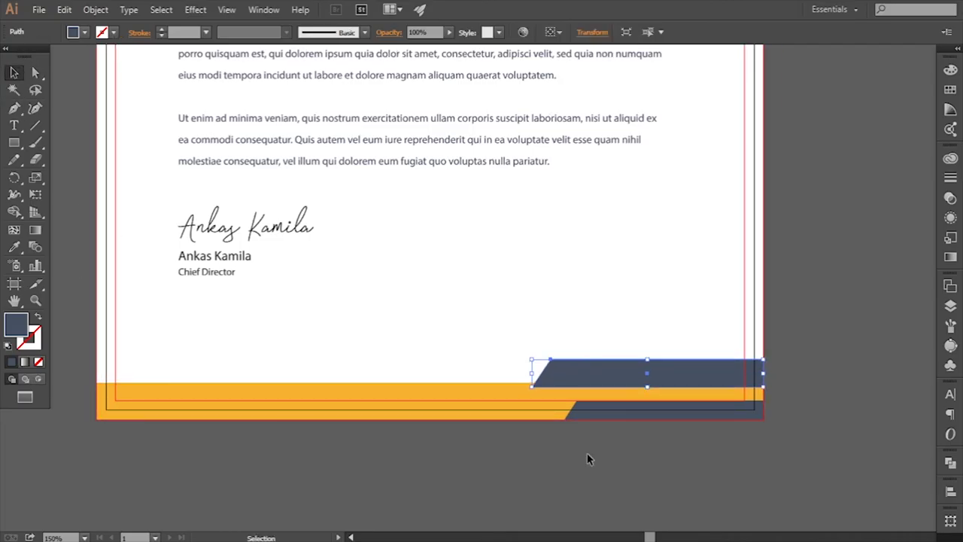
key(Up)
key(Up)
key(Up)
key(Up)
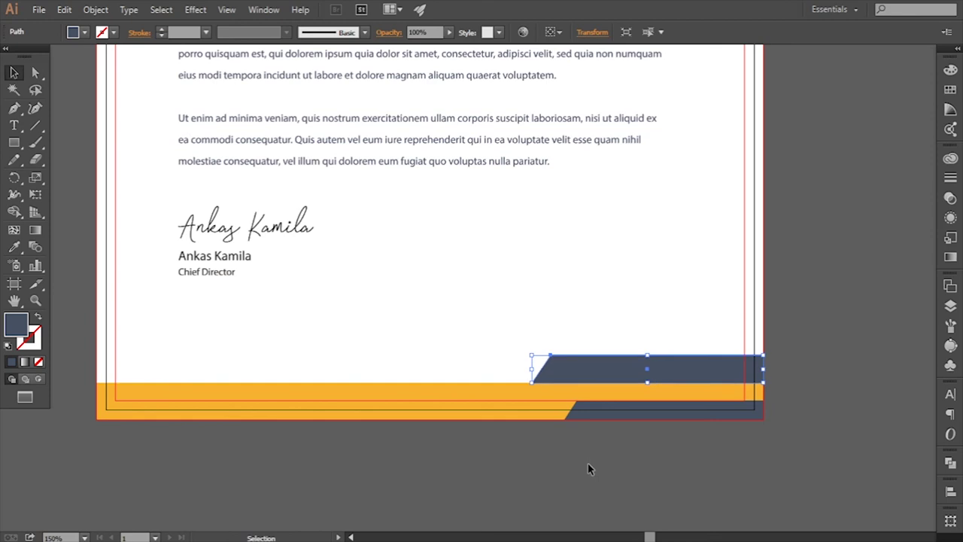
click(589, 469)
- Draw a thin rectangle across the footer and fill it with sampled light grey
click(14, 142)
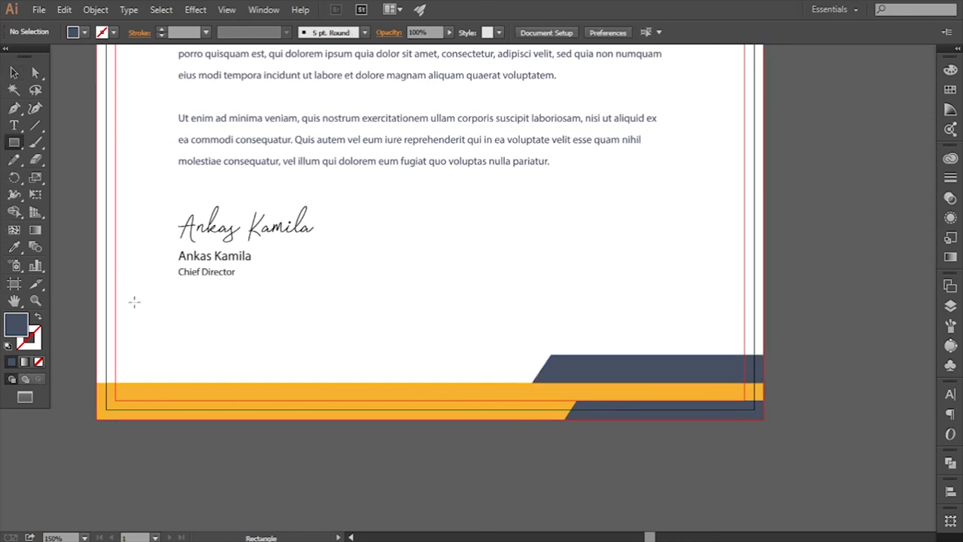
mouse_move(97, 364)
mouse_down()
mouse_move(702, 372)
mouse_move(763, 383)
mouse_up()
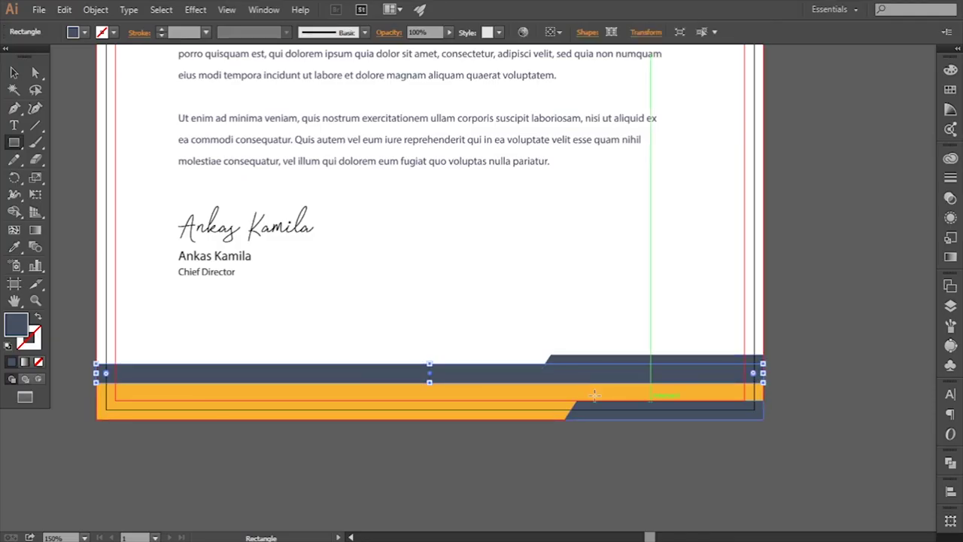
drag(429, 364, 429, 369)
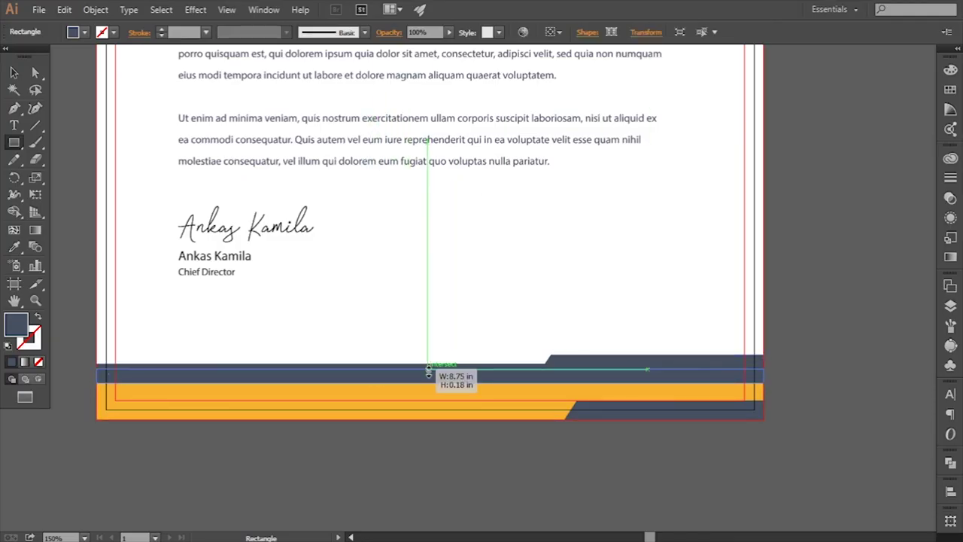
scroll(271, 335, up, 2)
scroll(101, 237, up, 1)
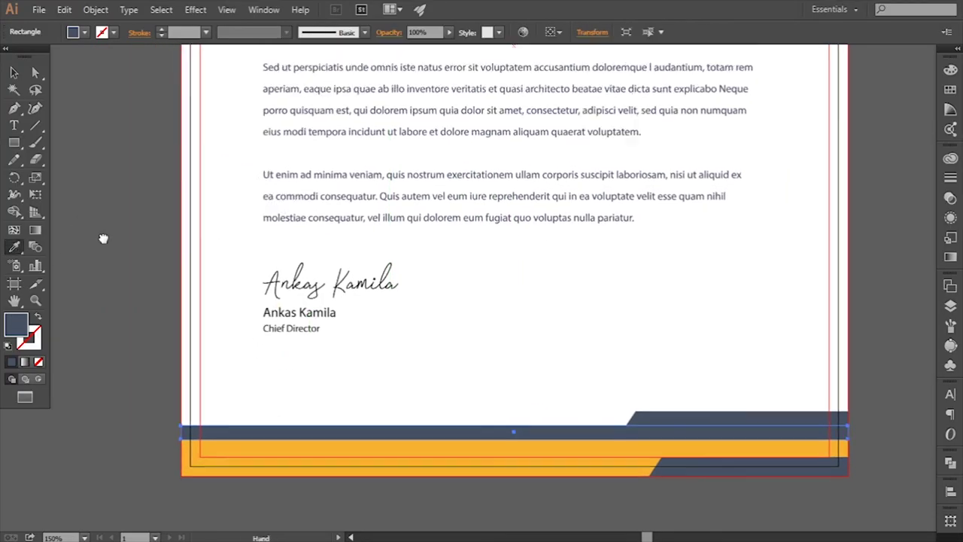
drag(101, 236, 159, 339)
scroll(160, 340, up, 1)
click(154, 108)
scroll(133, 143, down, 5)
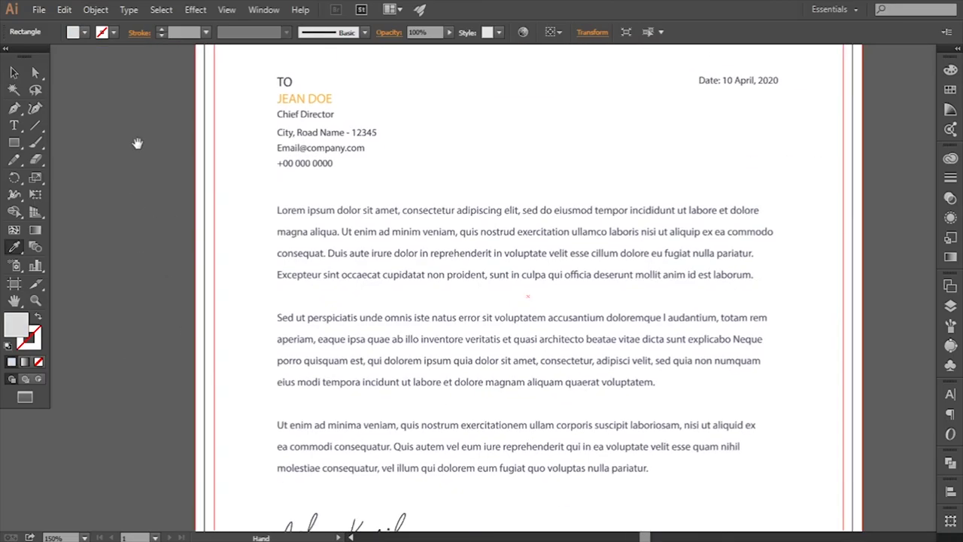
scroll(374, 237, down, 4)
scroll(374, 237, down, 4)
drag(400, 338, 383, 381)
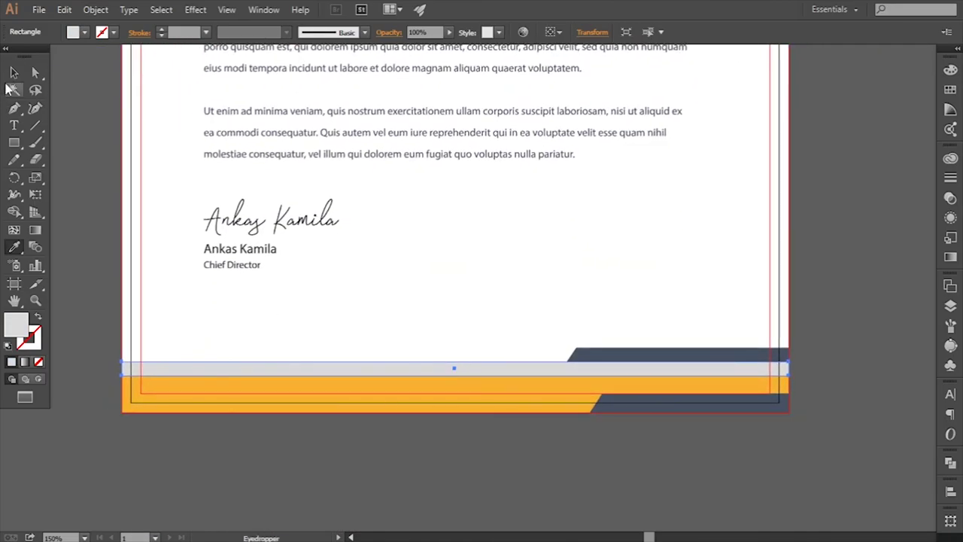
- Set the grey band's transparency blend mode to Multiply
click(473, 437)
scroll(474, 434, left, 1)
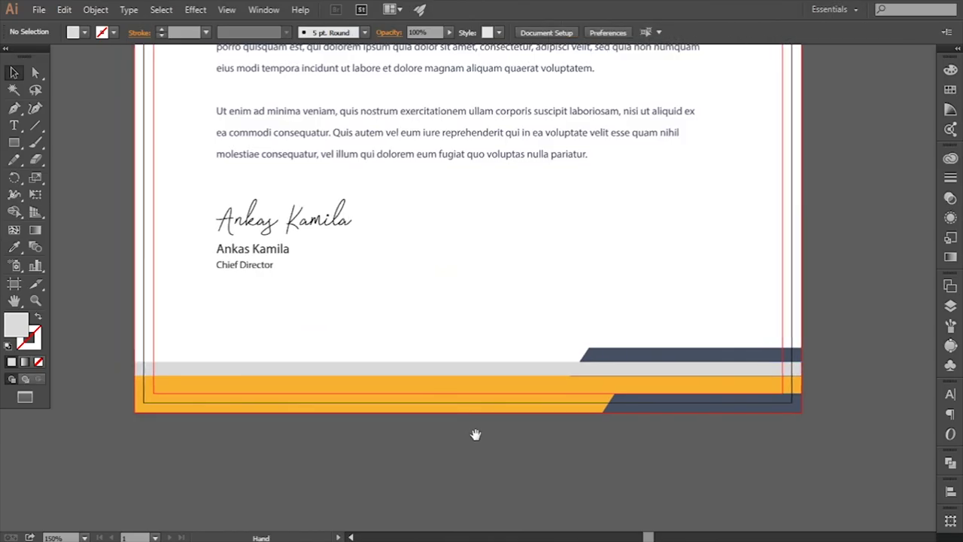
click(500, 368)
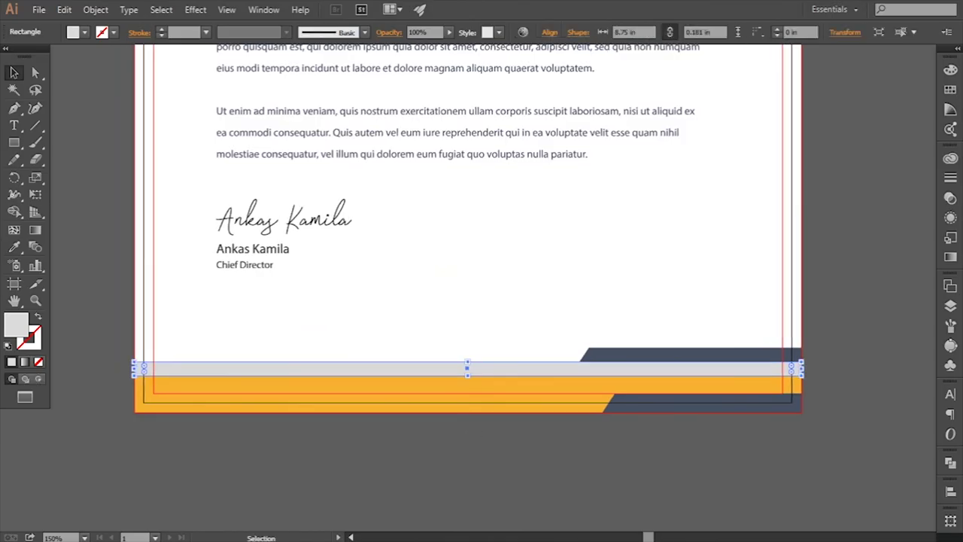
click(949, 198)
click(815, 166)
click(803, 216)
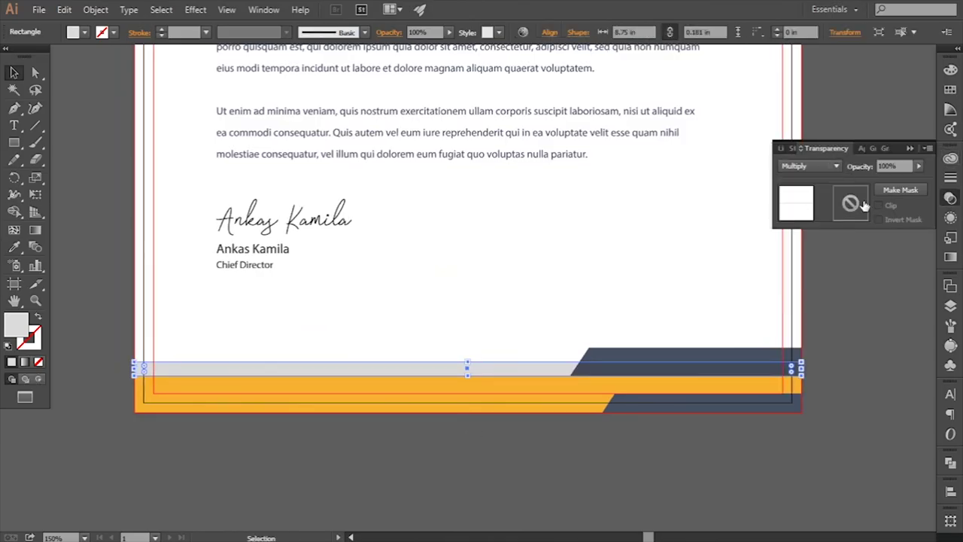
click(909, 147)
click(859, 288)
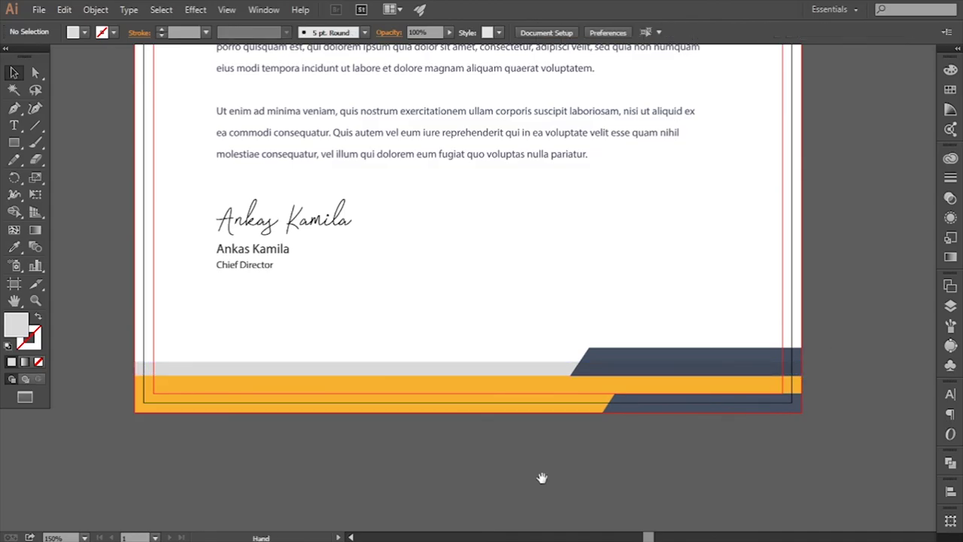
drag(542, 478, 548, 466)
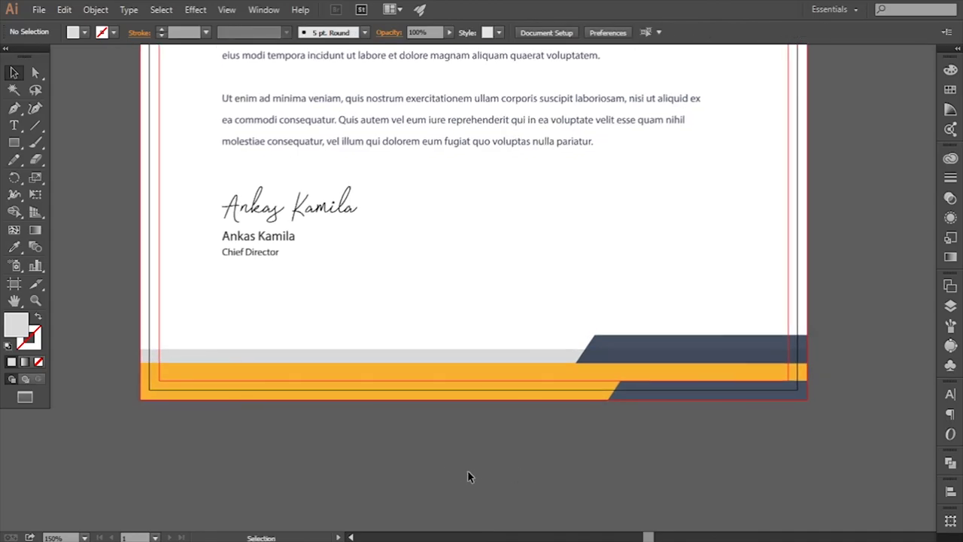
- Thicken the grey band to 0.236 in and lower the orange bar's top edge
click(367, 352)
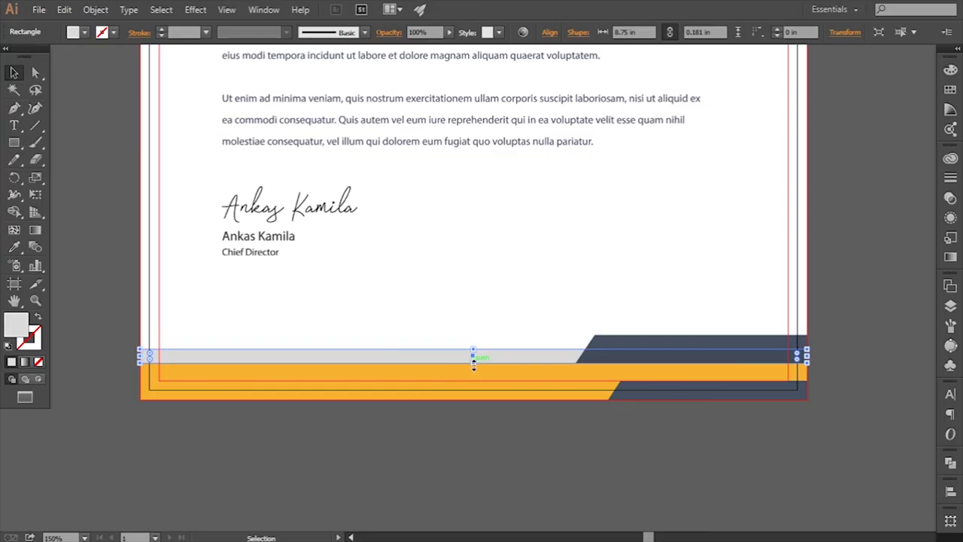
drag(473, 363, 479, 369)
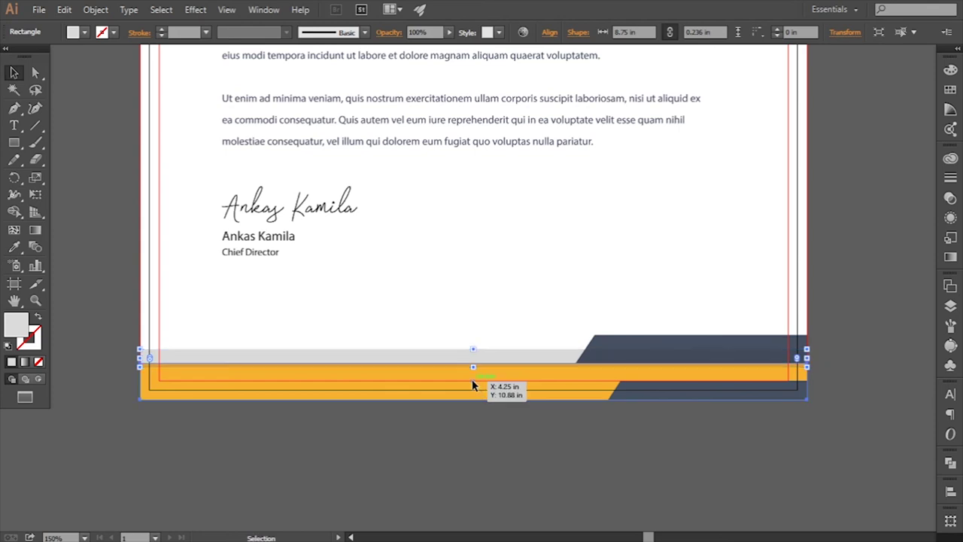
click(472, 380)
drag(473, 364, 474, 367)
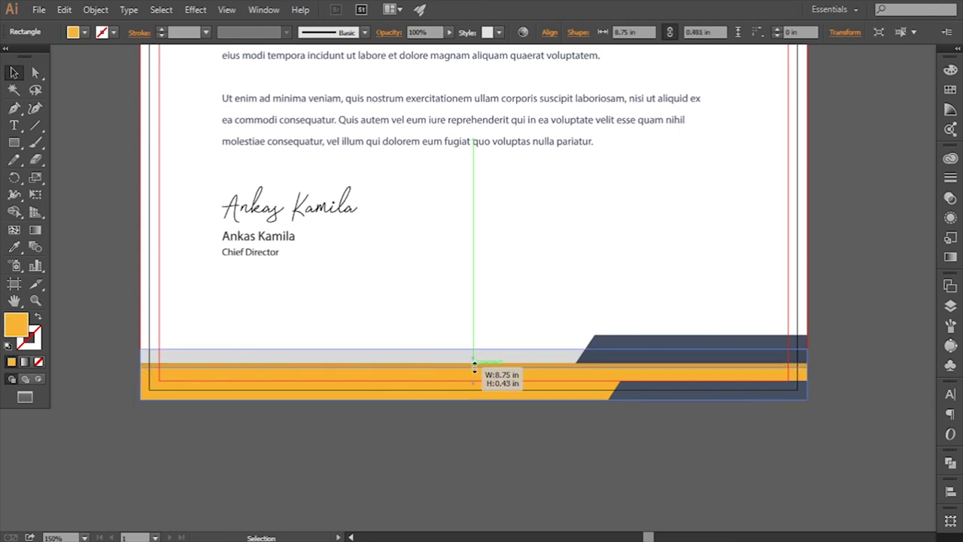
click(583, 435)
- Nudge the navy footer shape down two steps onto the orange bar
click(659, 354)
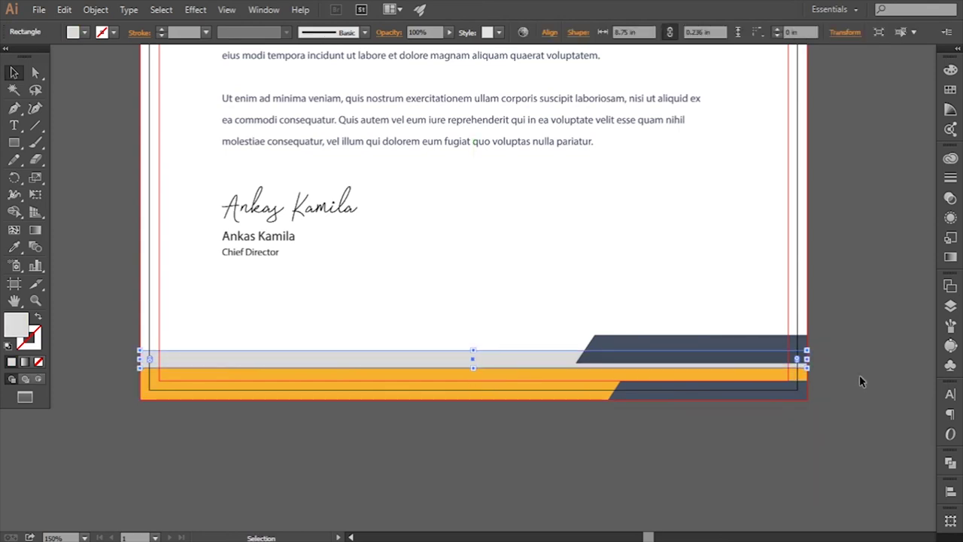
click(860, 376)
click(762, 345)
key(Down)
key(Down)
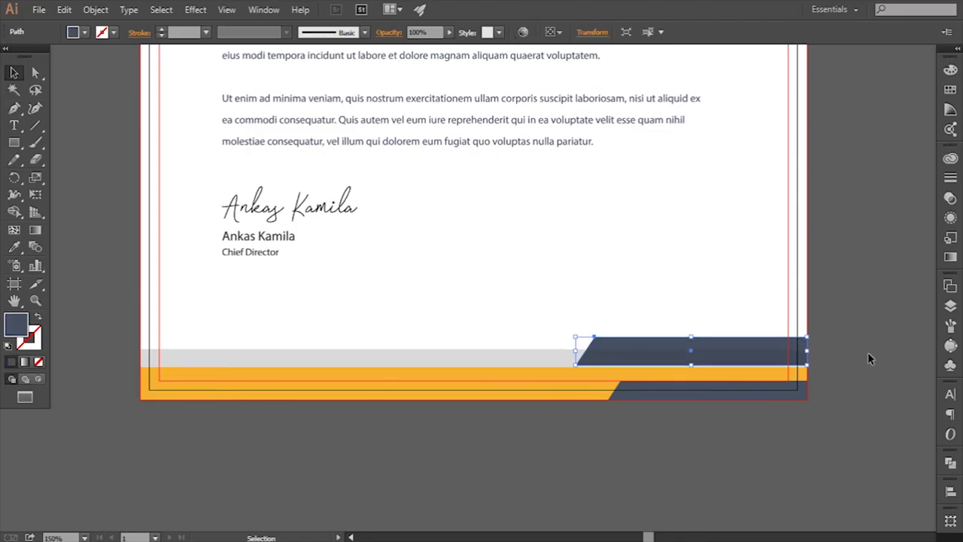
key(Down)
click(867, 359)
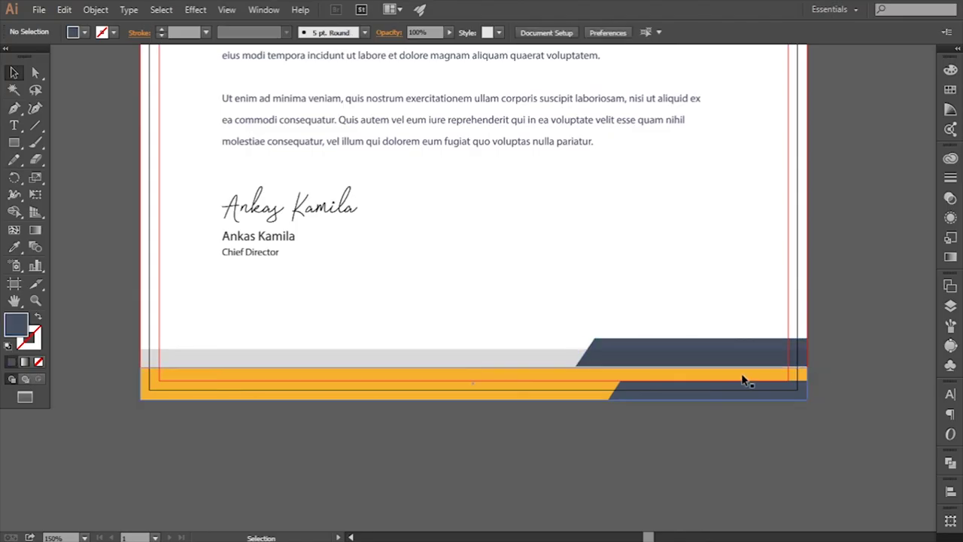
click(677, 348)
click(707, 449)
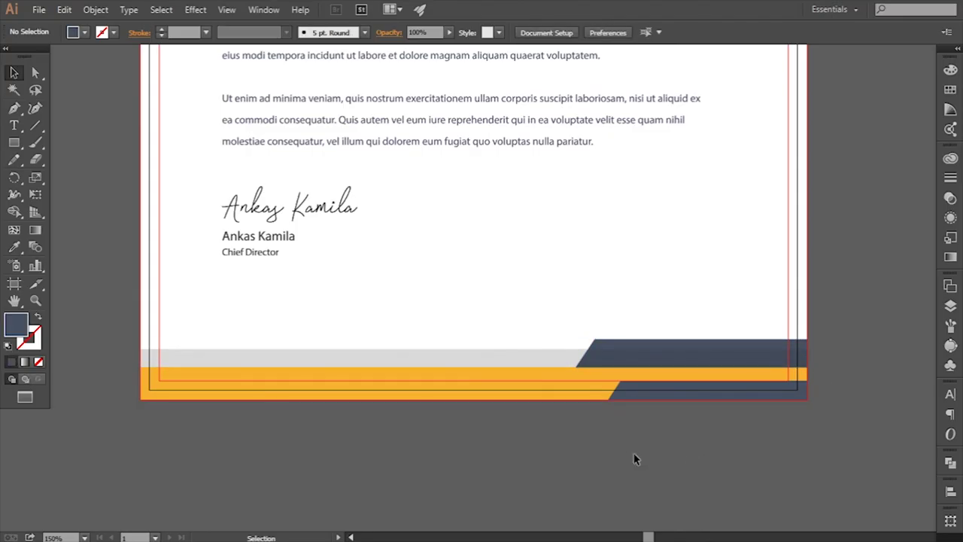
key(space)
drag(672, 451, 671, 450)
- Delete the three grey, orange and navy colour sample bars from the pasteboard
key(ctrl+minus)
key(ctrl+minus)
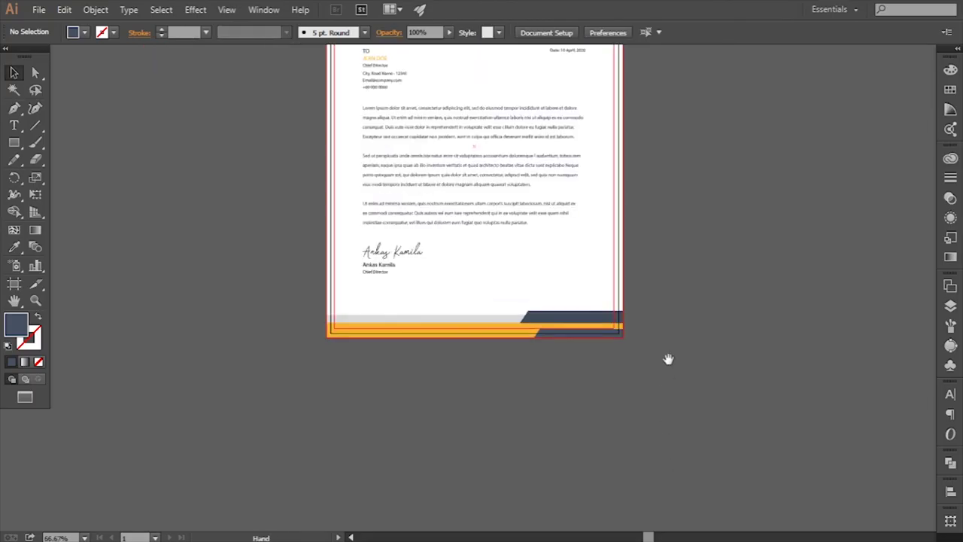
scroll(668, 359, up, 2)
scroll(677, 368, up, 2)
drag(669, 315, 676, 345)
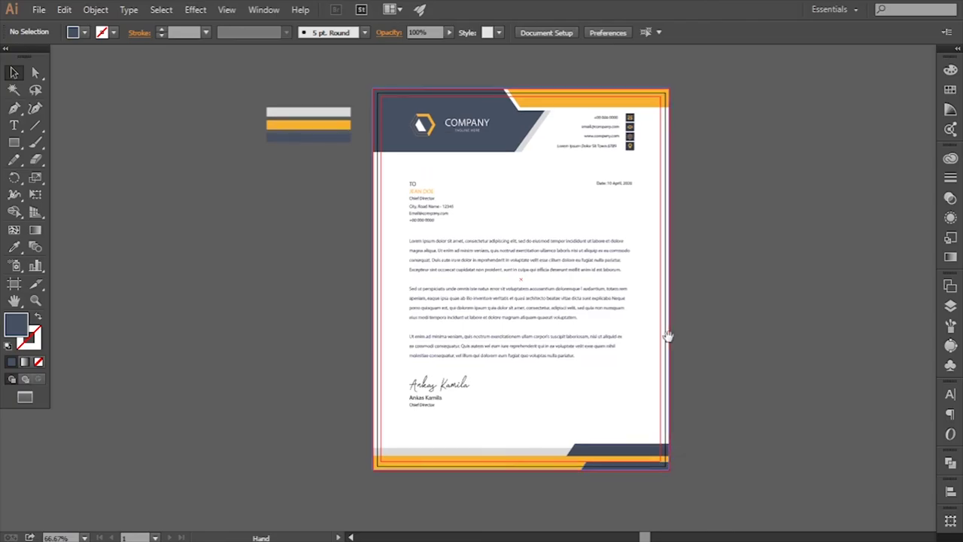
drag(242, 95, 337, 183)
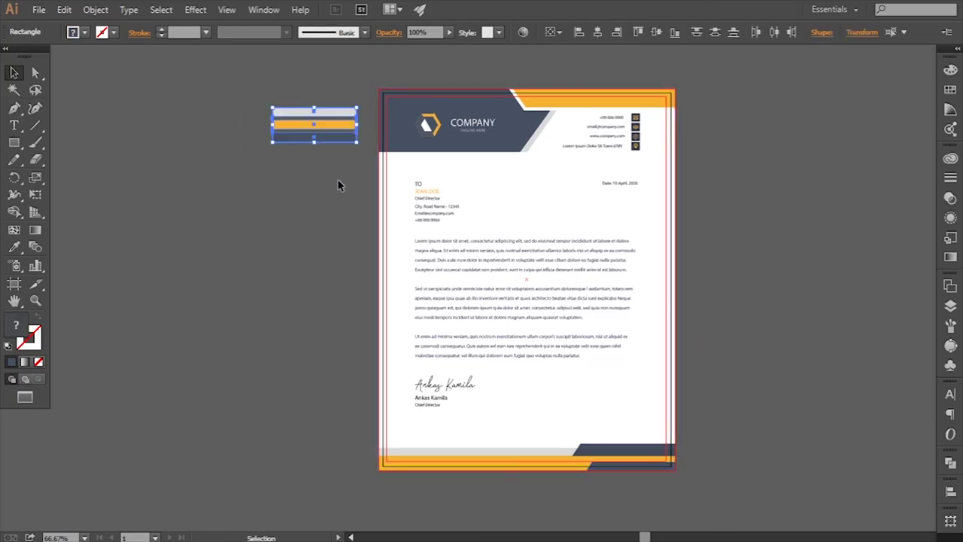
key(Delete)
- Centre the whole finished letterhead in view
drag(525, 183, 587, 184)
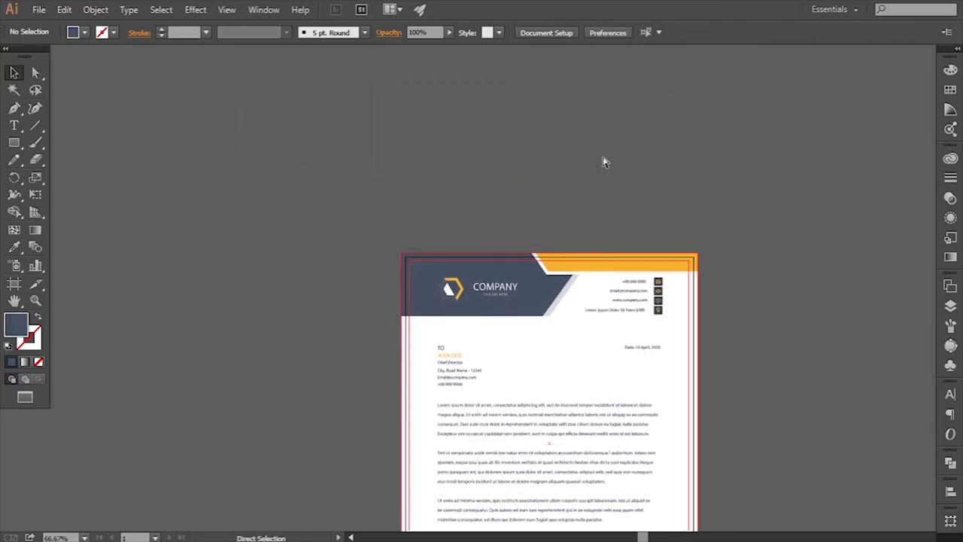
key(ctrl+plus)
key(ctrl+plus)
key(ctrl+plus)
key(ctrl+plus)
key(ctrl+minus)
key(ctrl+minus)
key(ctrl+minus)
key(ctrl+minus)
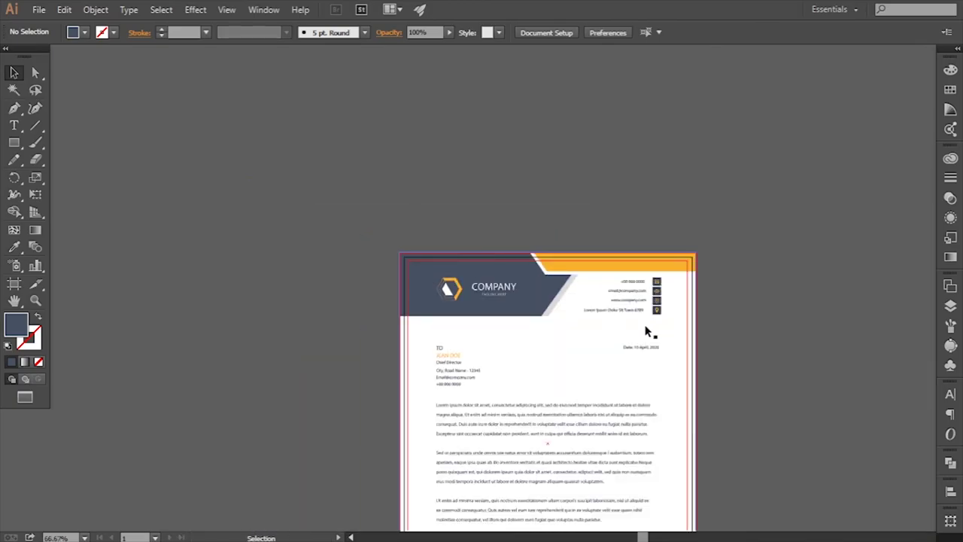
mouse_move(644, 331)
mouse_down()
mouse_move(580, 286)
mouse_move(567, 251)
mouse_move(561, 258)
mouse_up()
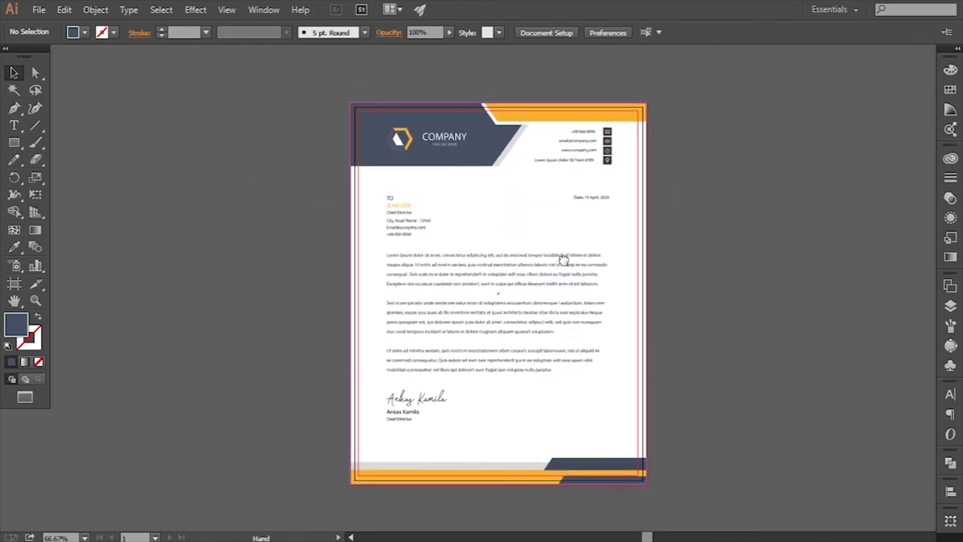